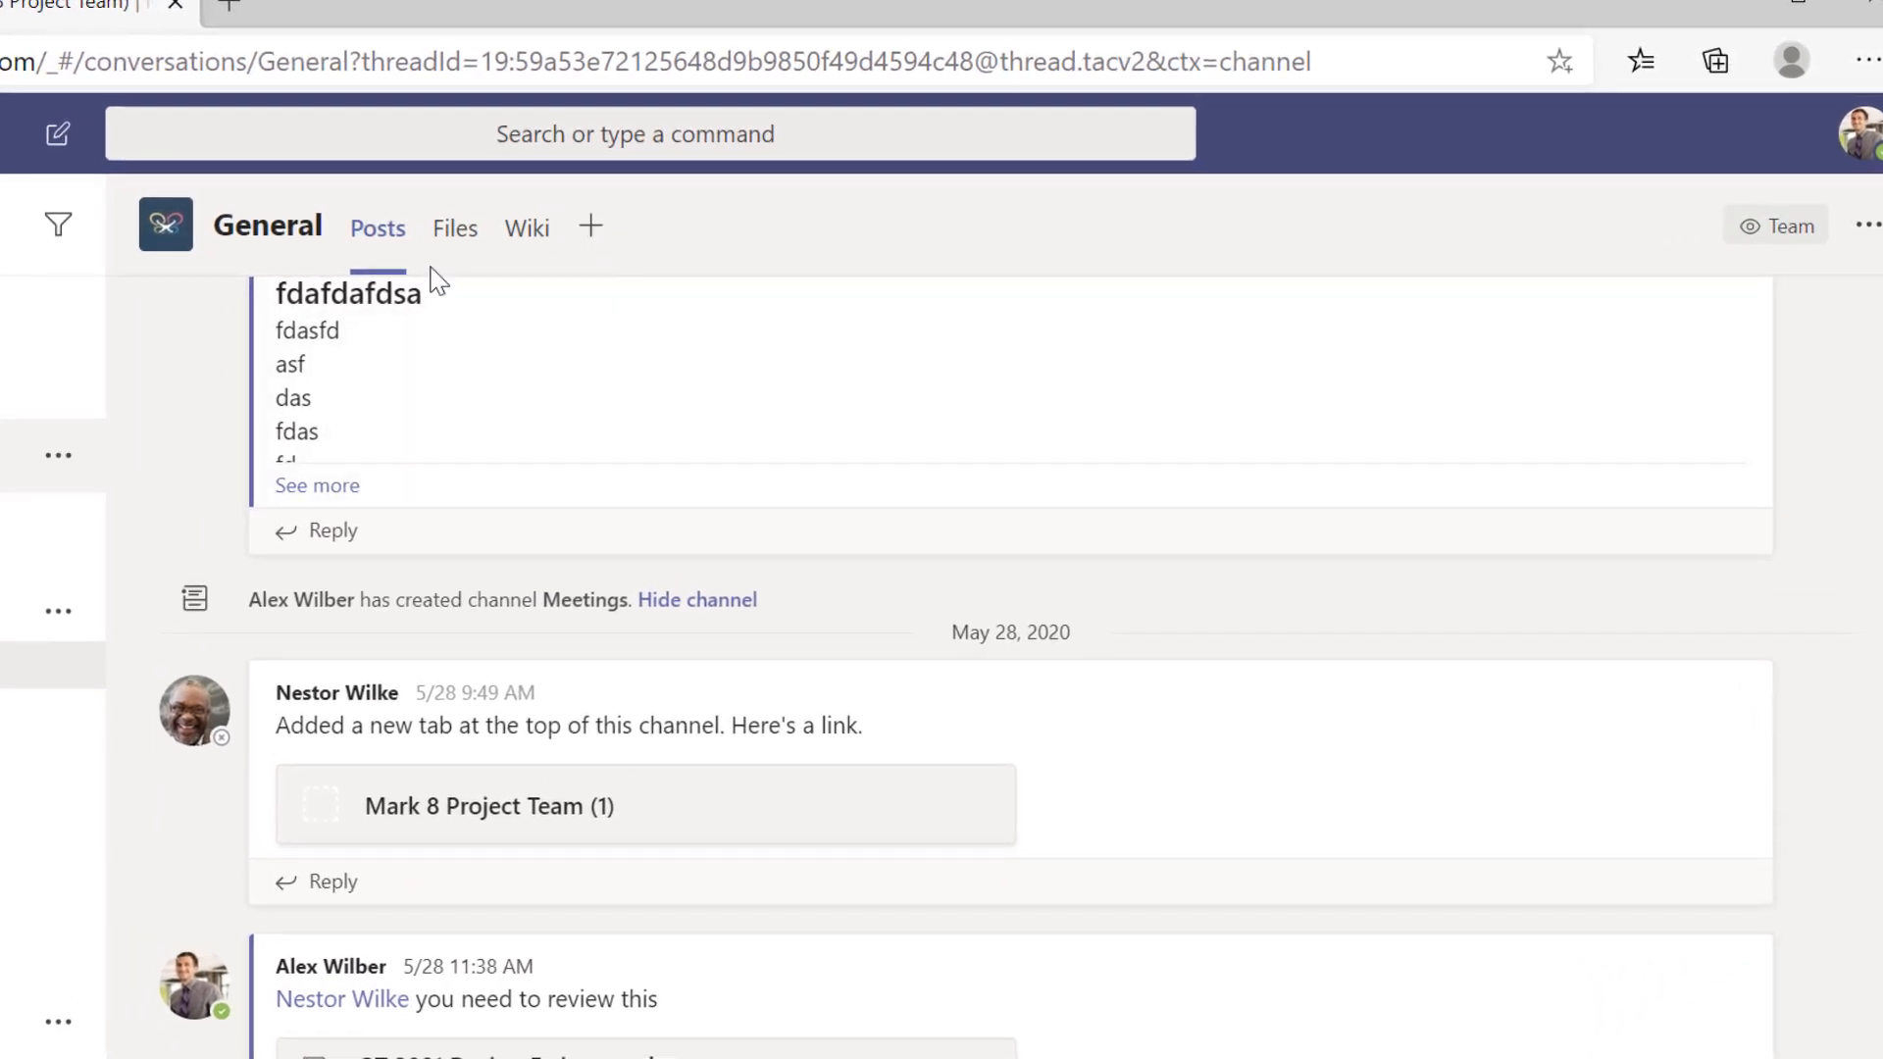
# Add a OneNote tab to the General channel using the default Mark 8 Project Team Notebook, and expand the notebook's navigation pane.
pyautogui.click(589, 231)
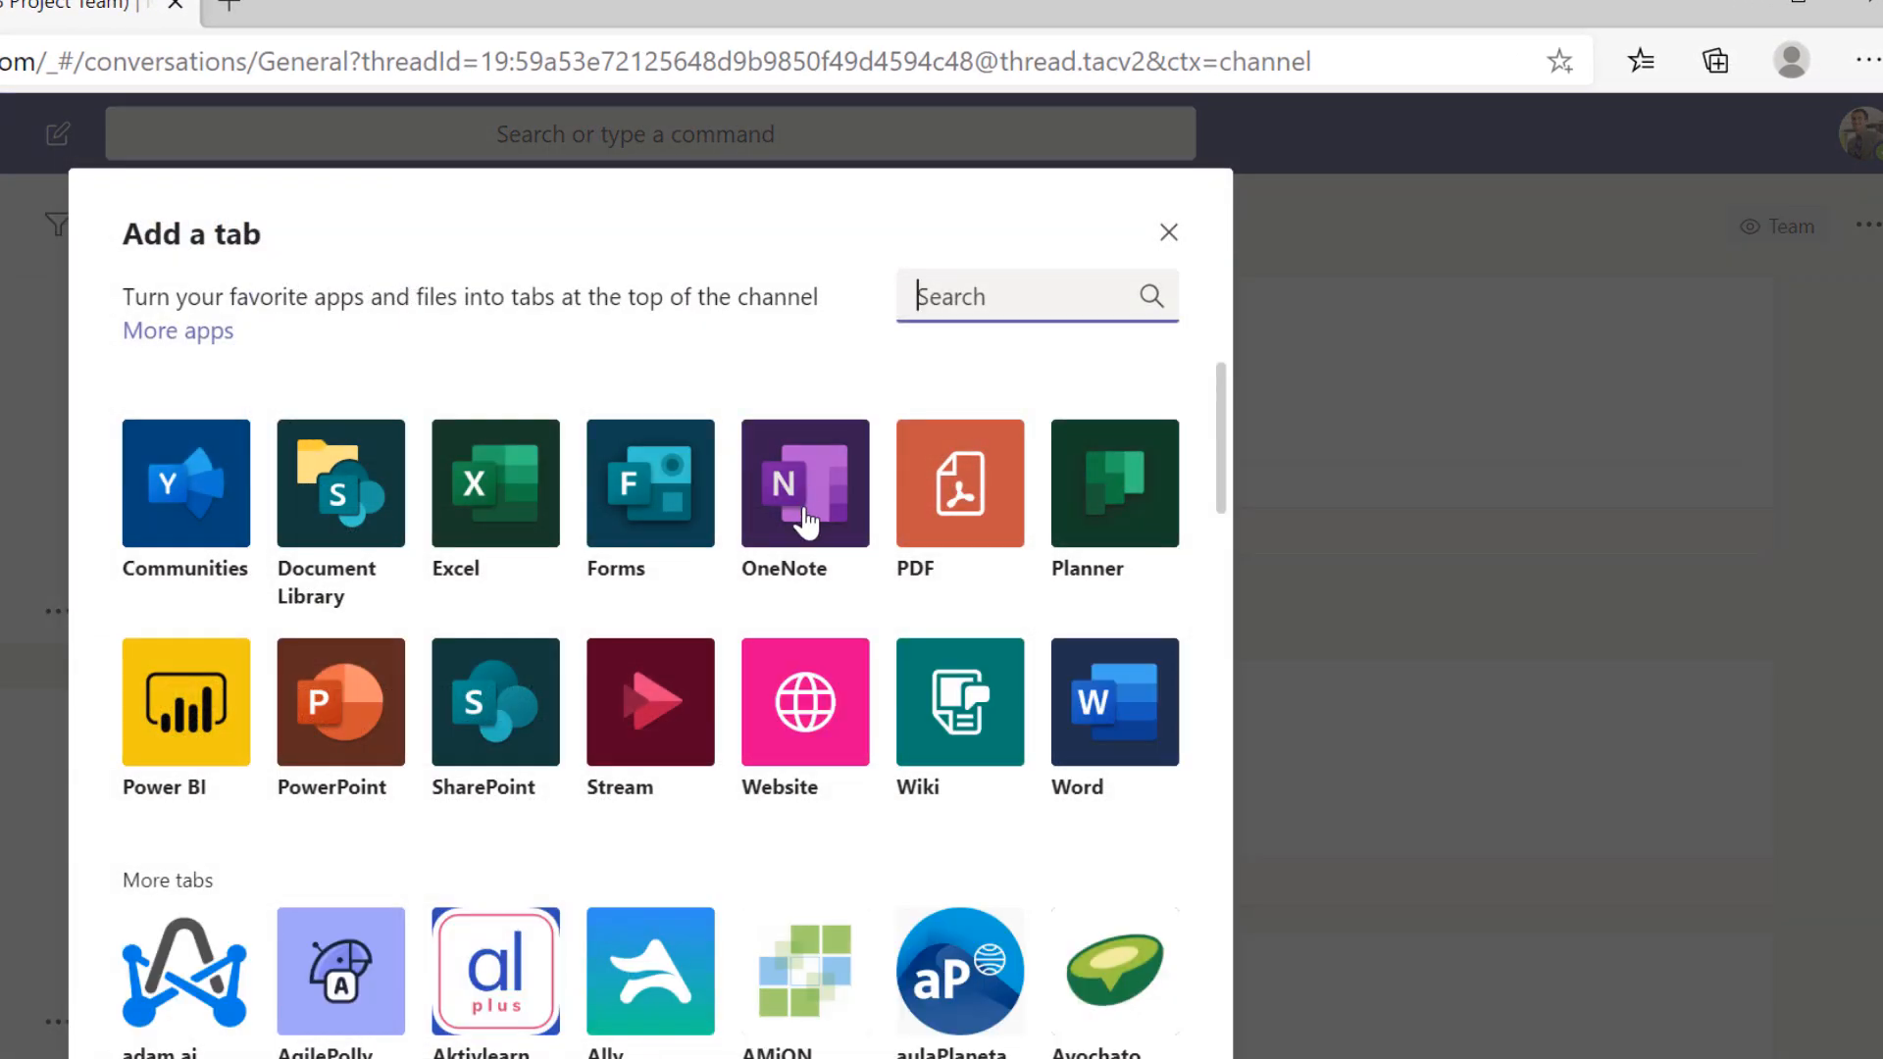
pyautogui.click(805, 519)
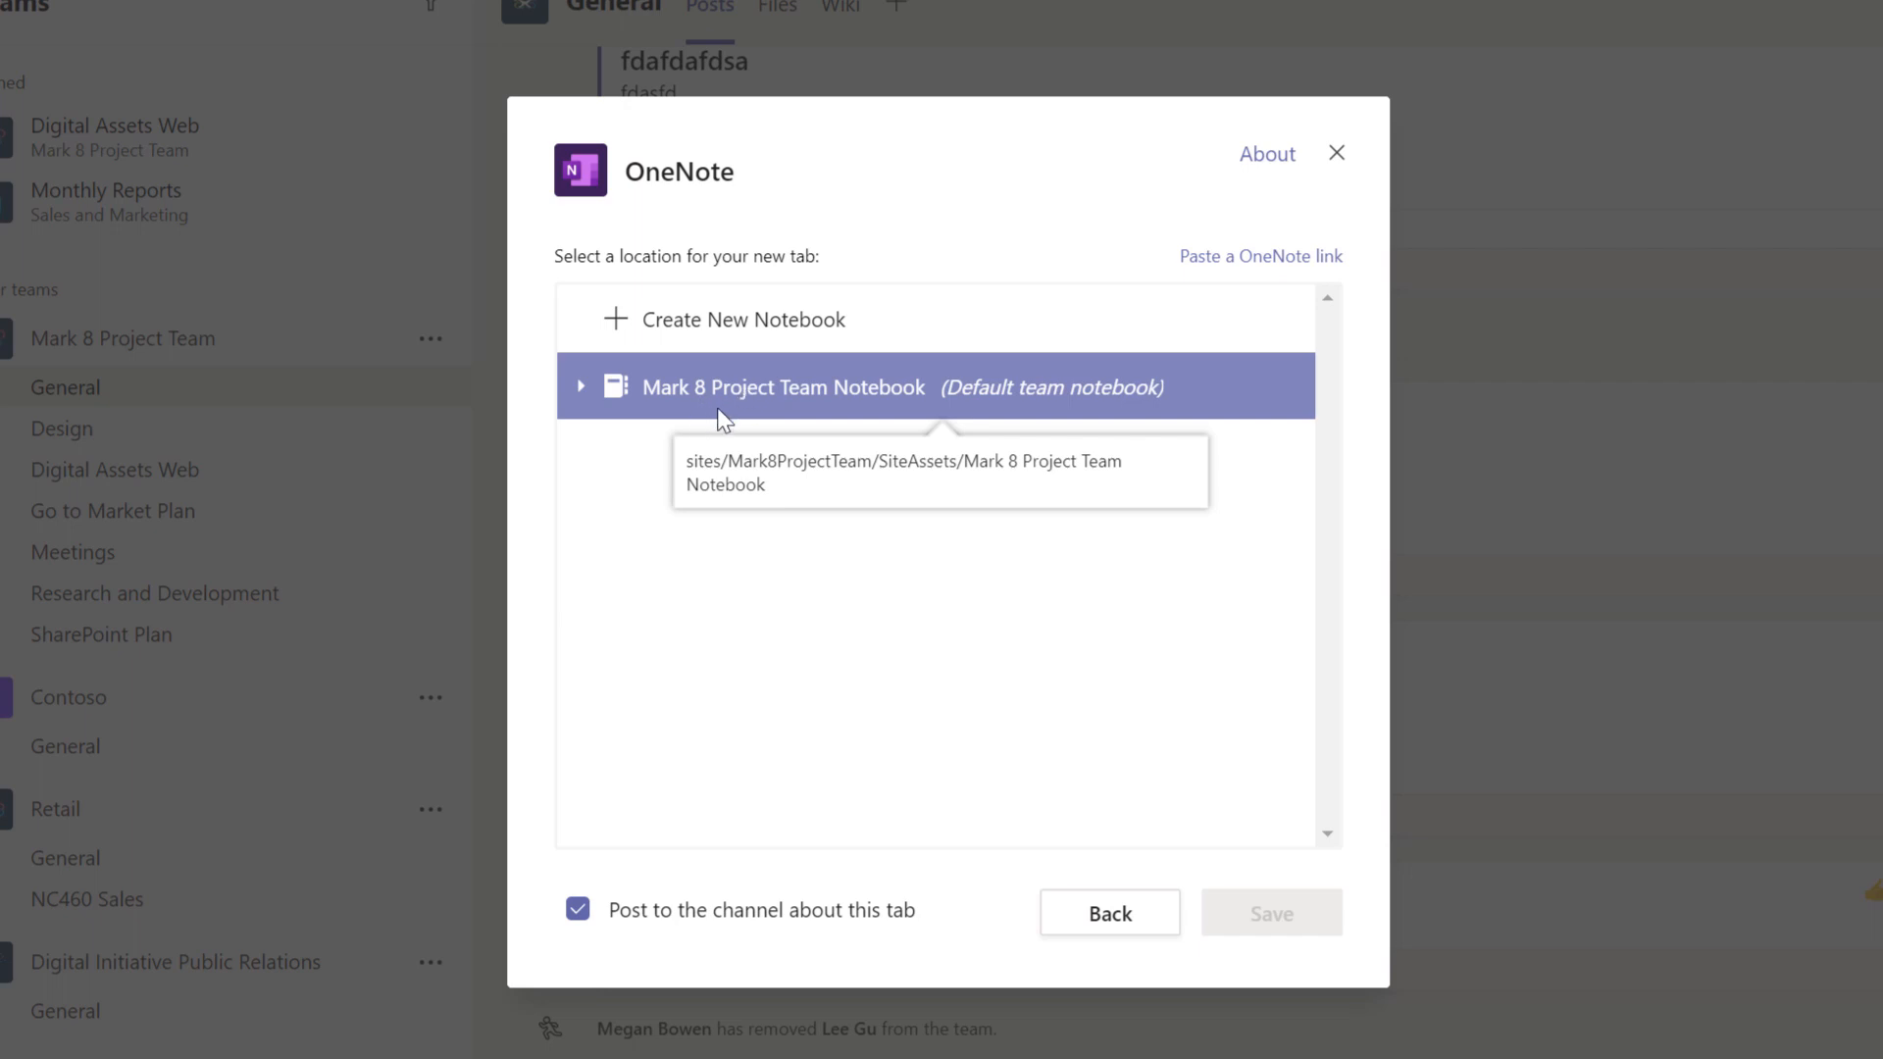
pyautogui.click(761, 410)
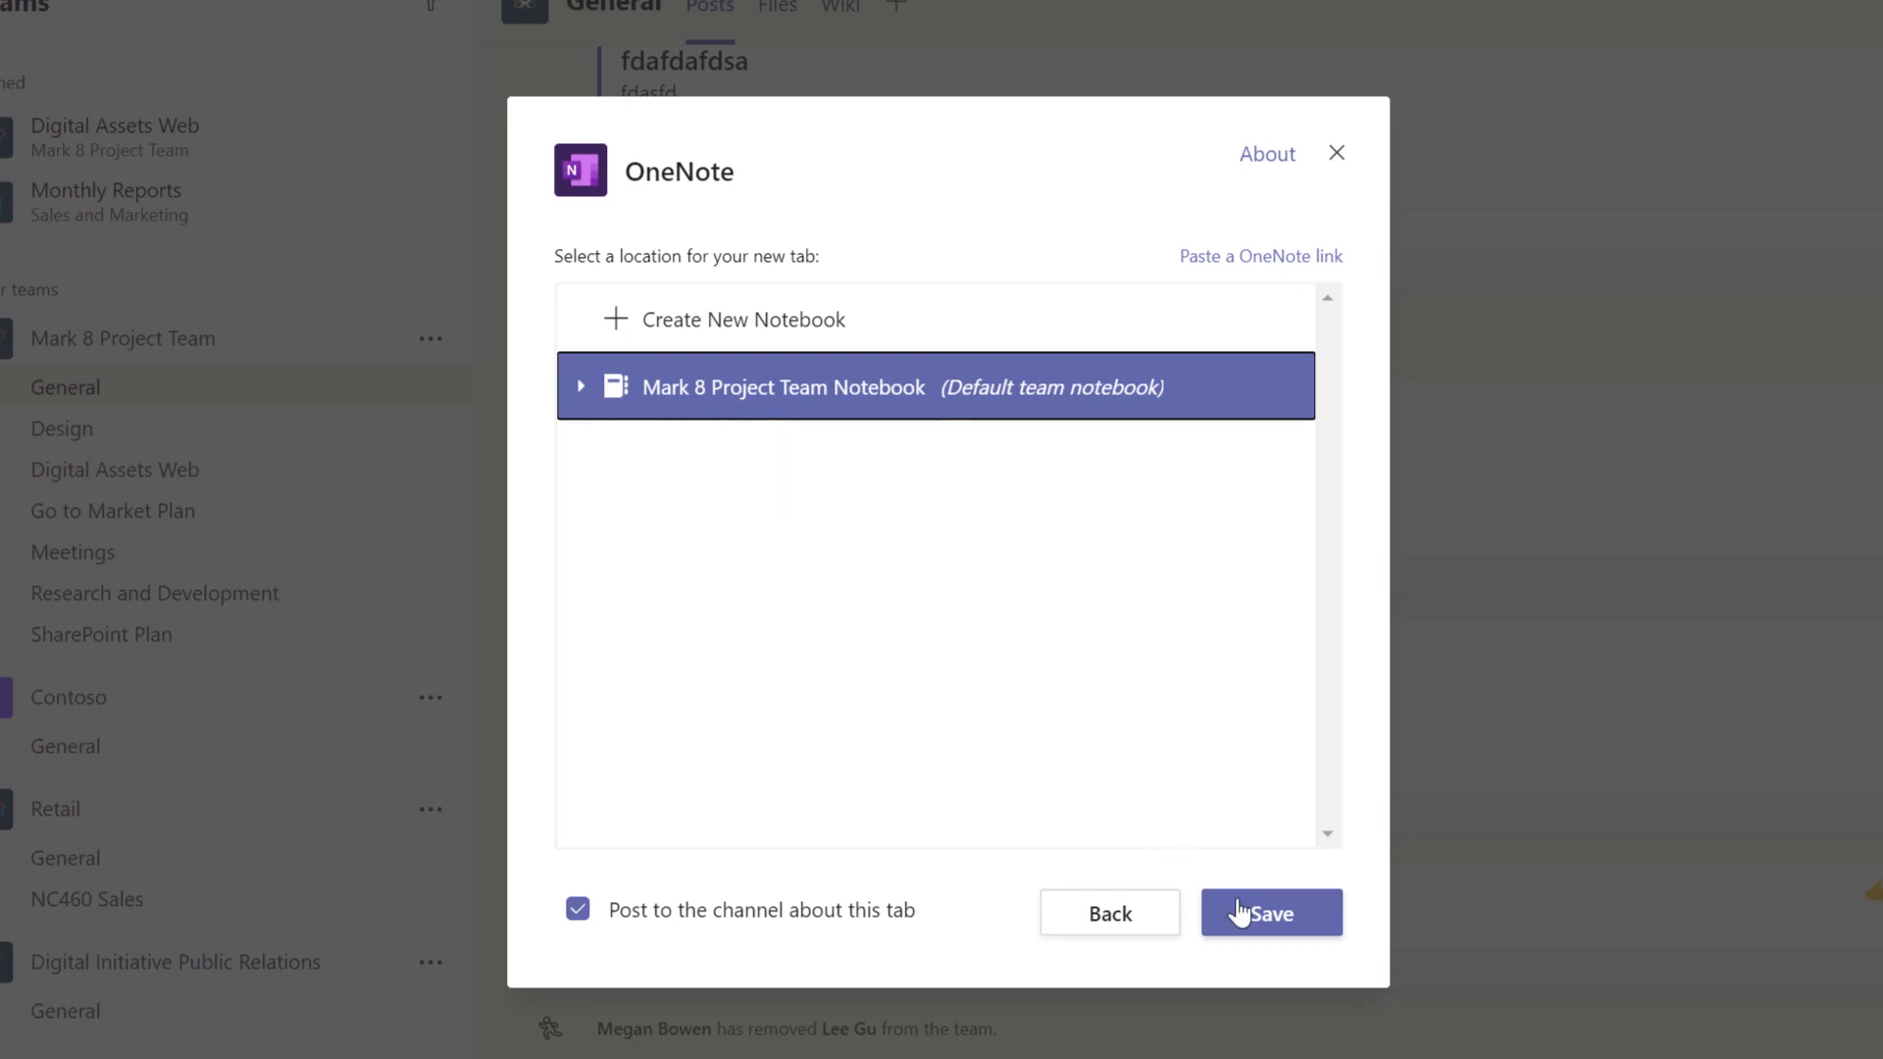
pyautogui.click(1268, 930)
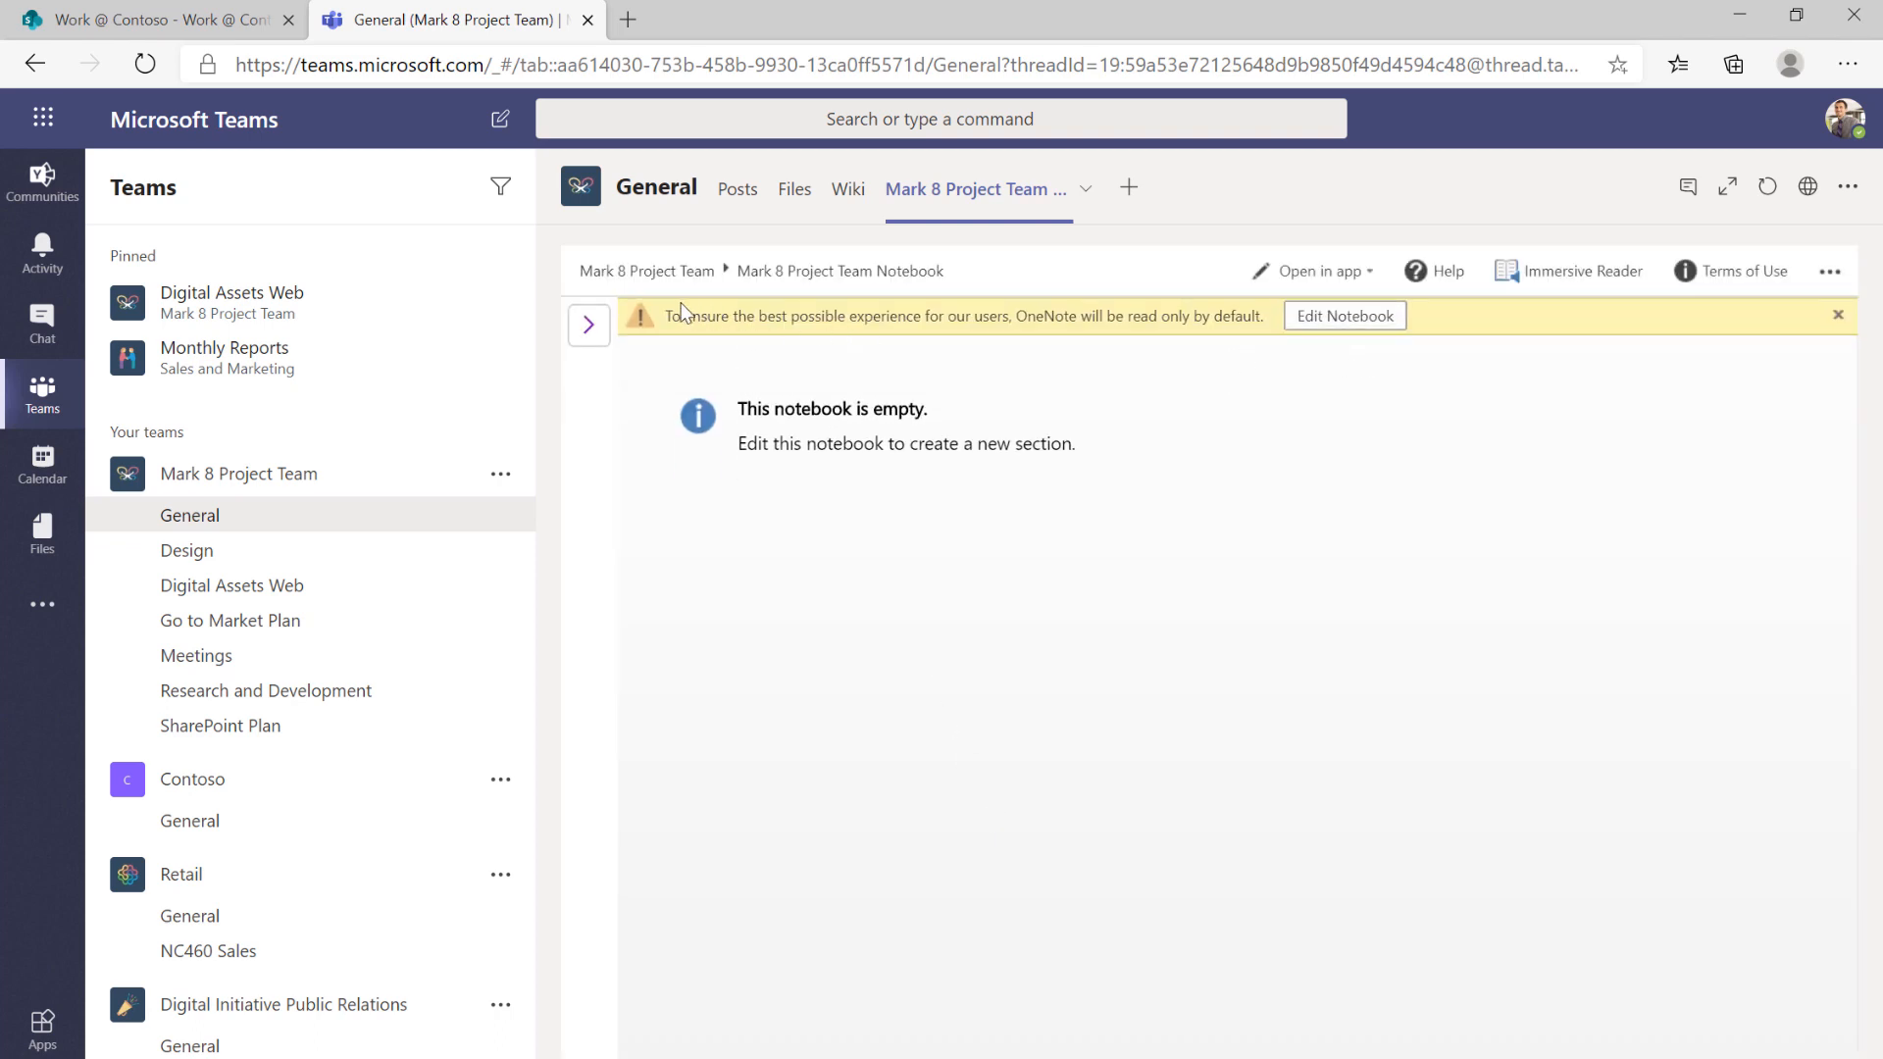
pyautogui.click(588, 329)
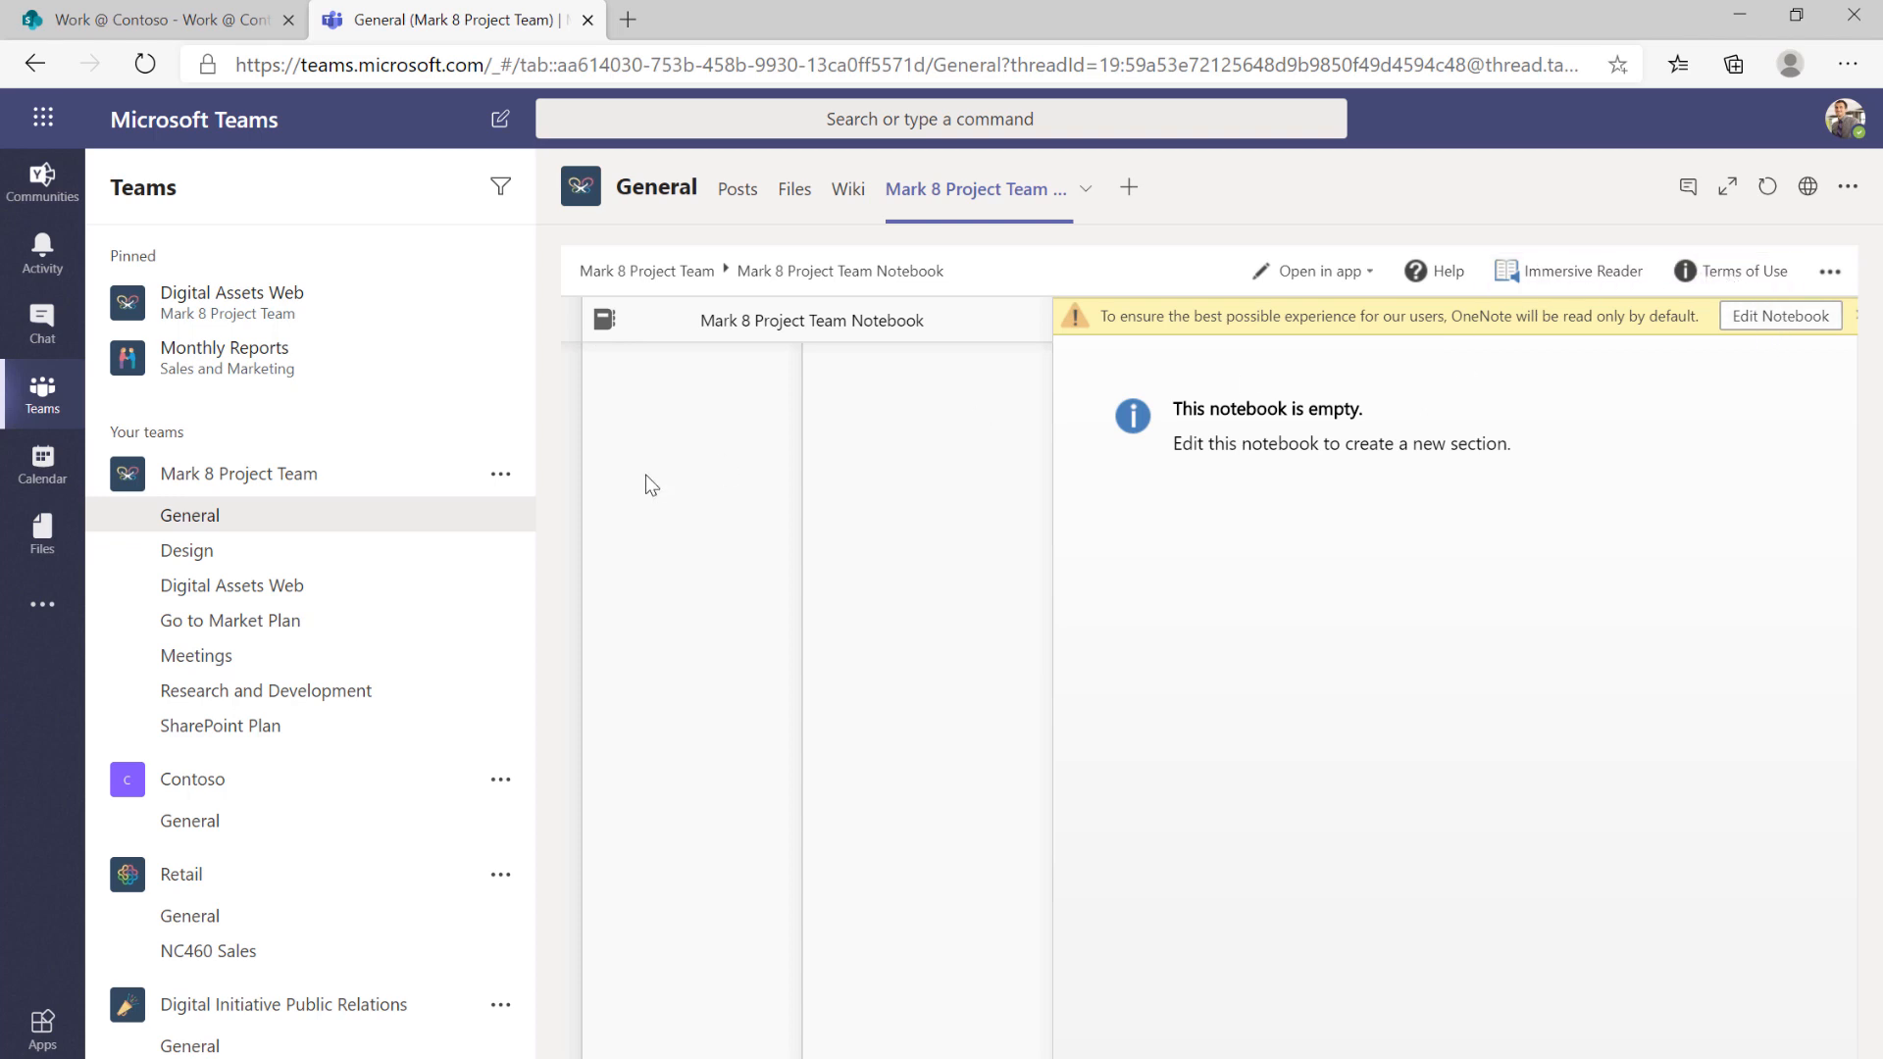
# Set up a new OneNote tab in the Design channel and expand the default Mark 8 Project Team Notebook as its location.
pyautogui.click(210, 565)
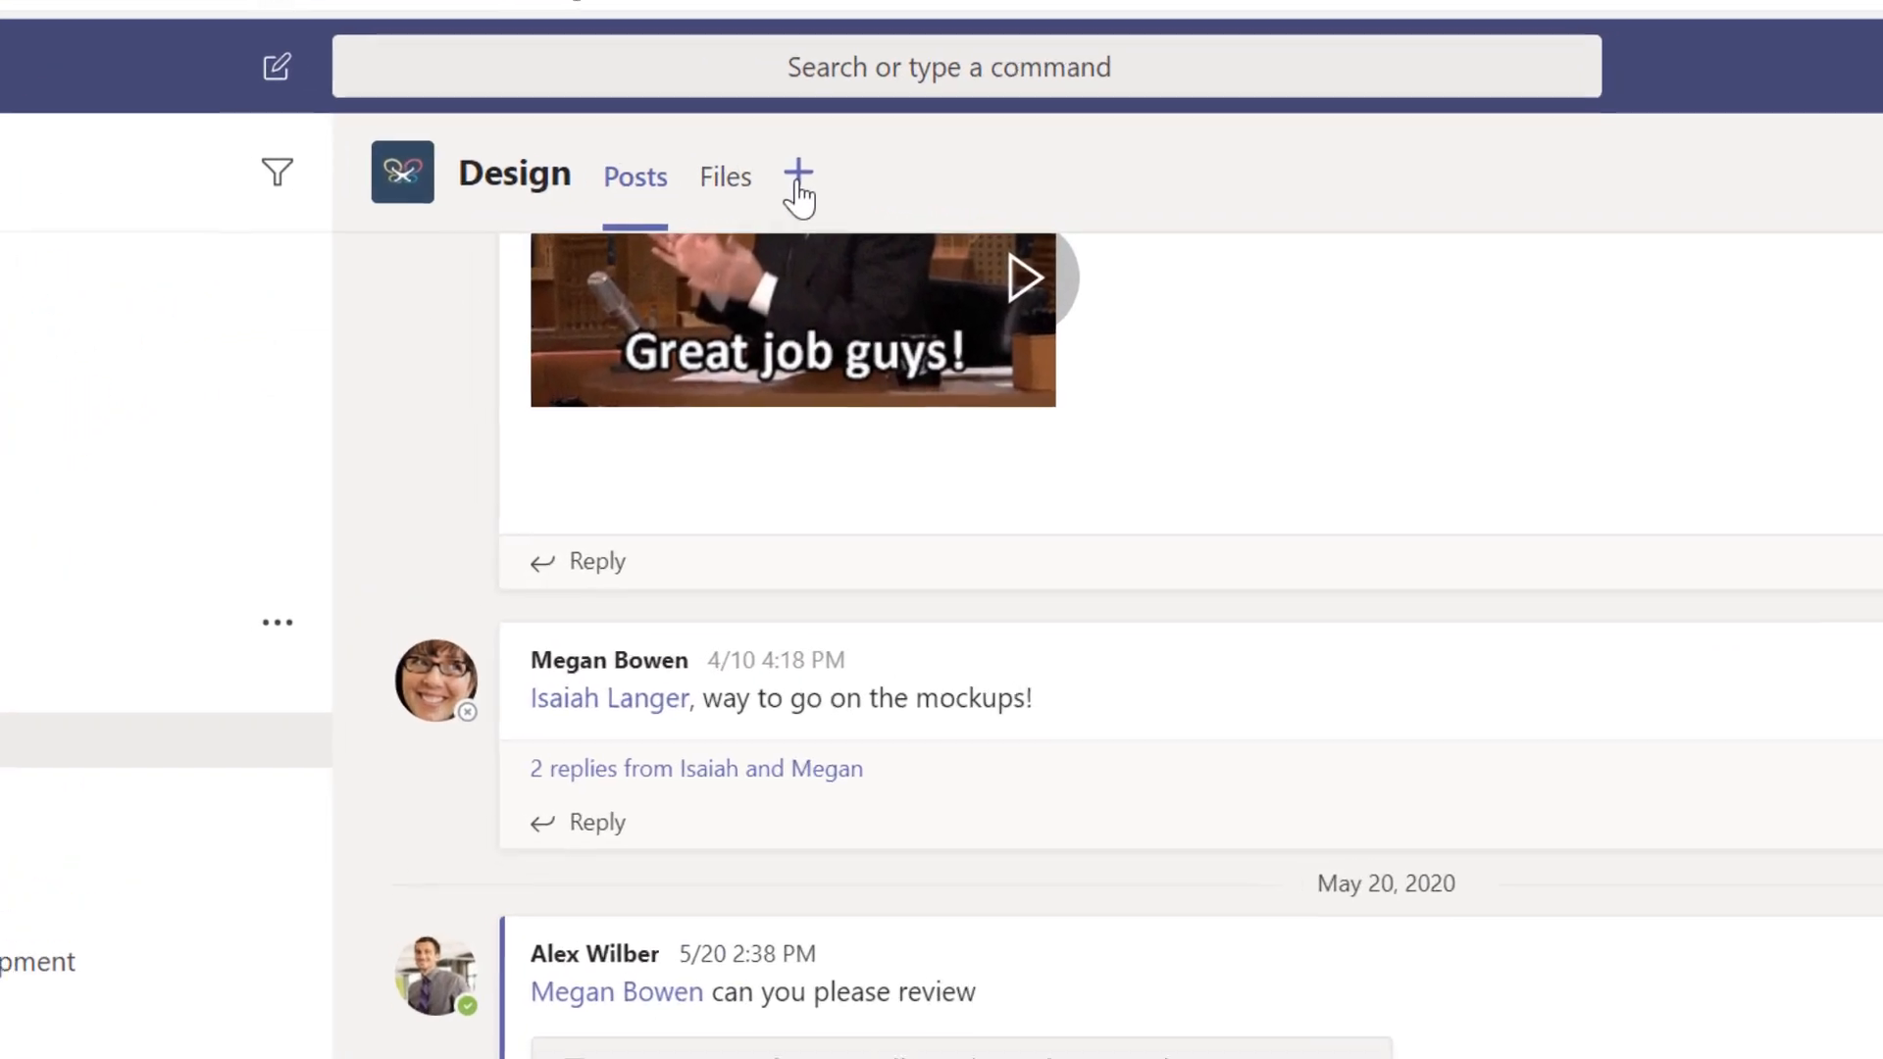
pyautogui.click(799, 179)
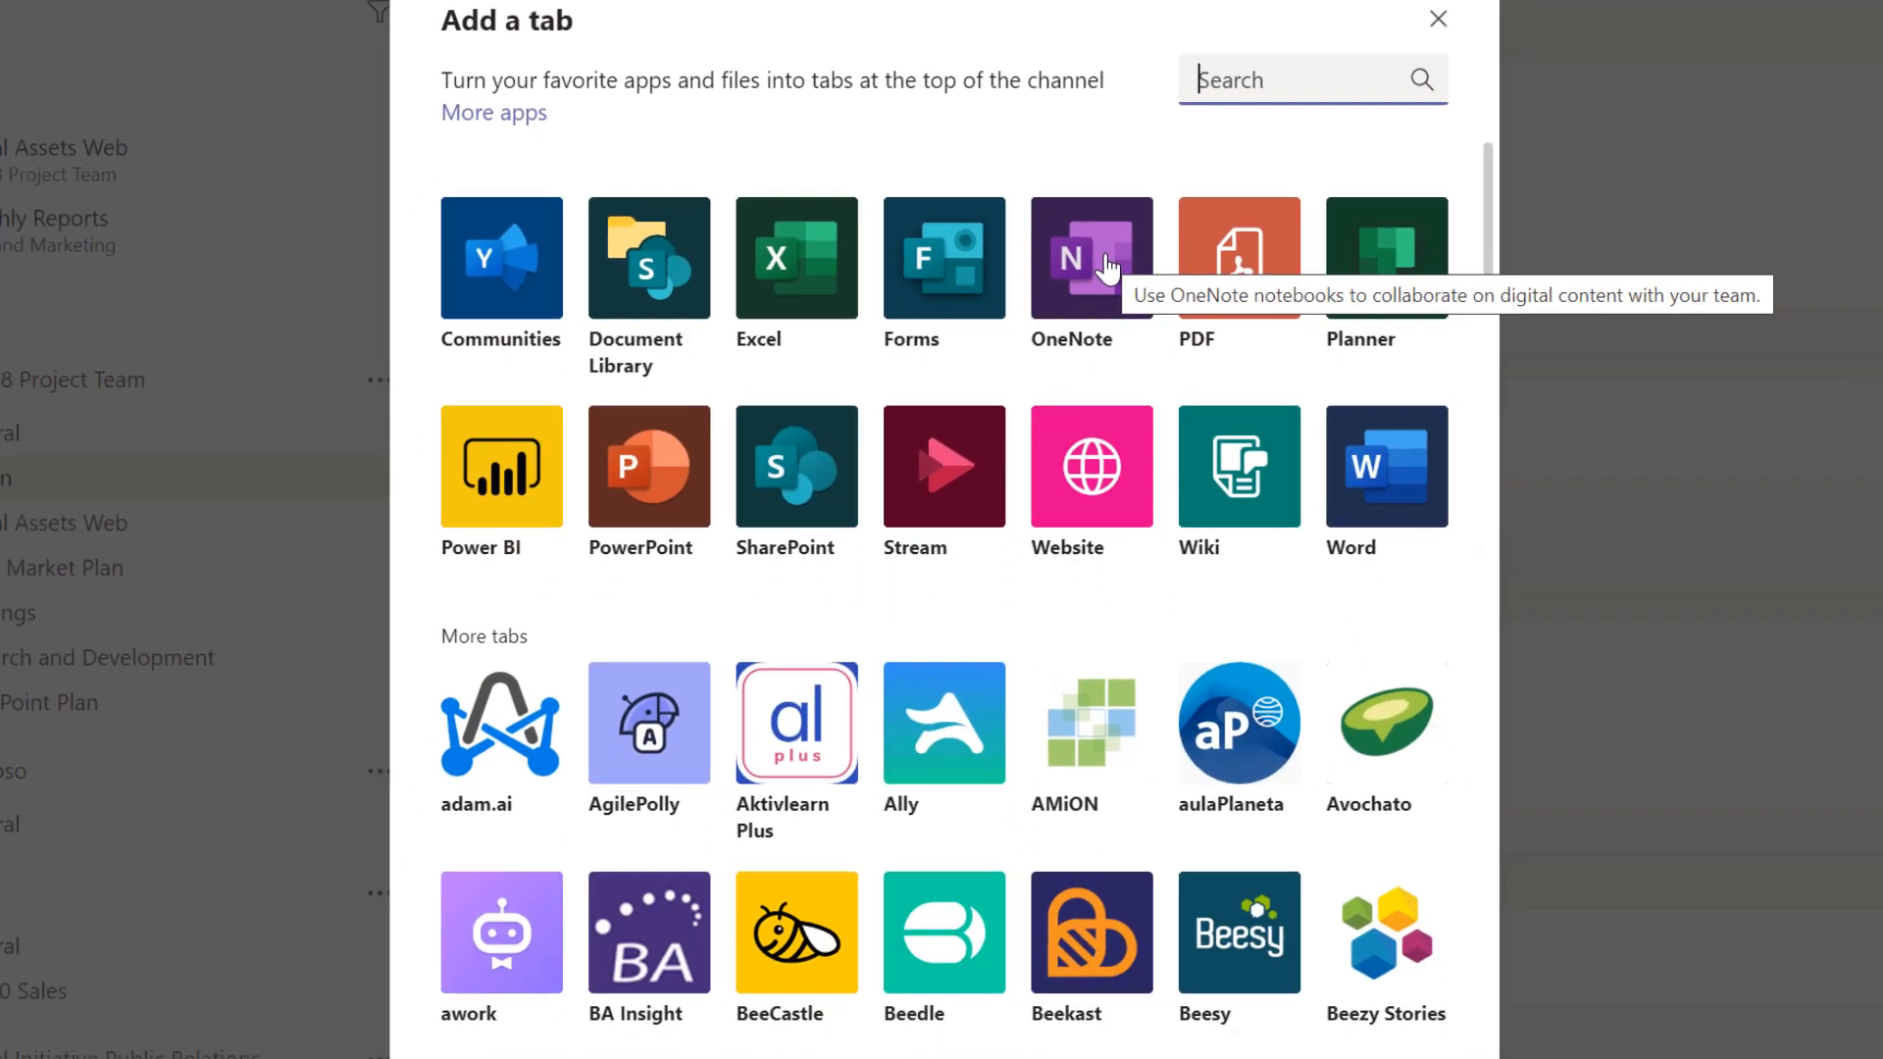
pyautogui.click(1108, 266)
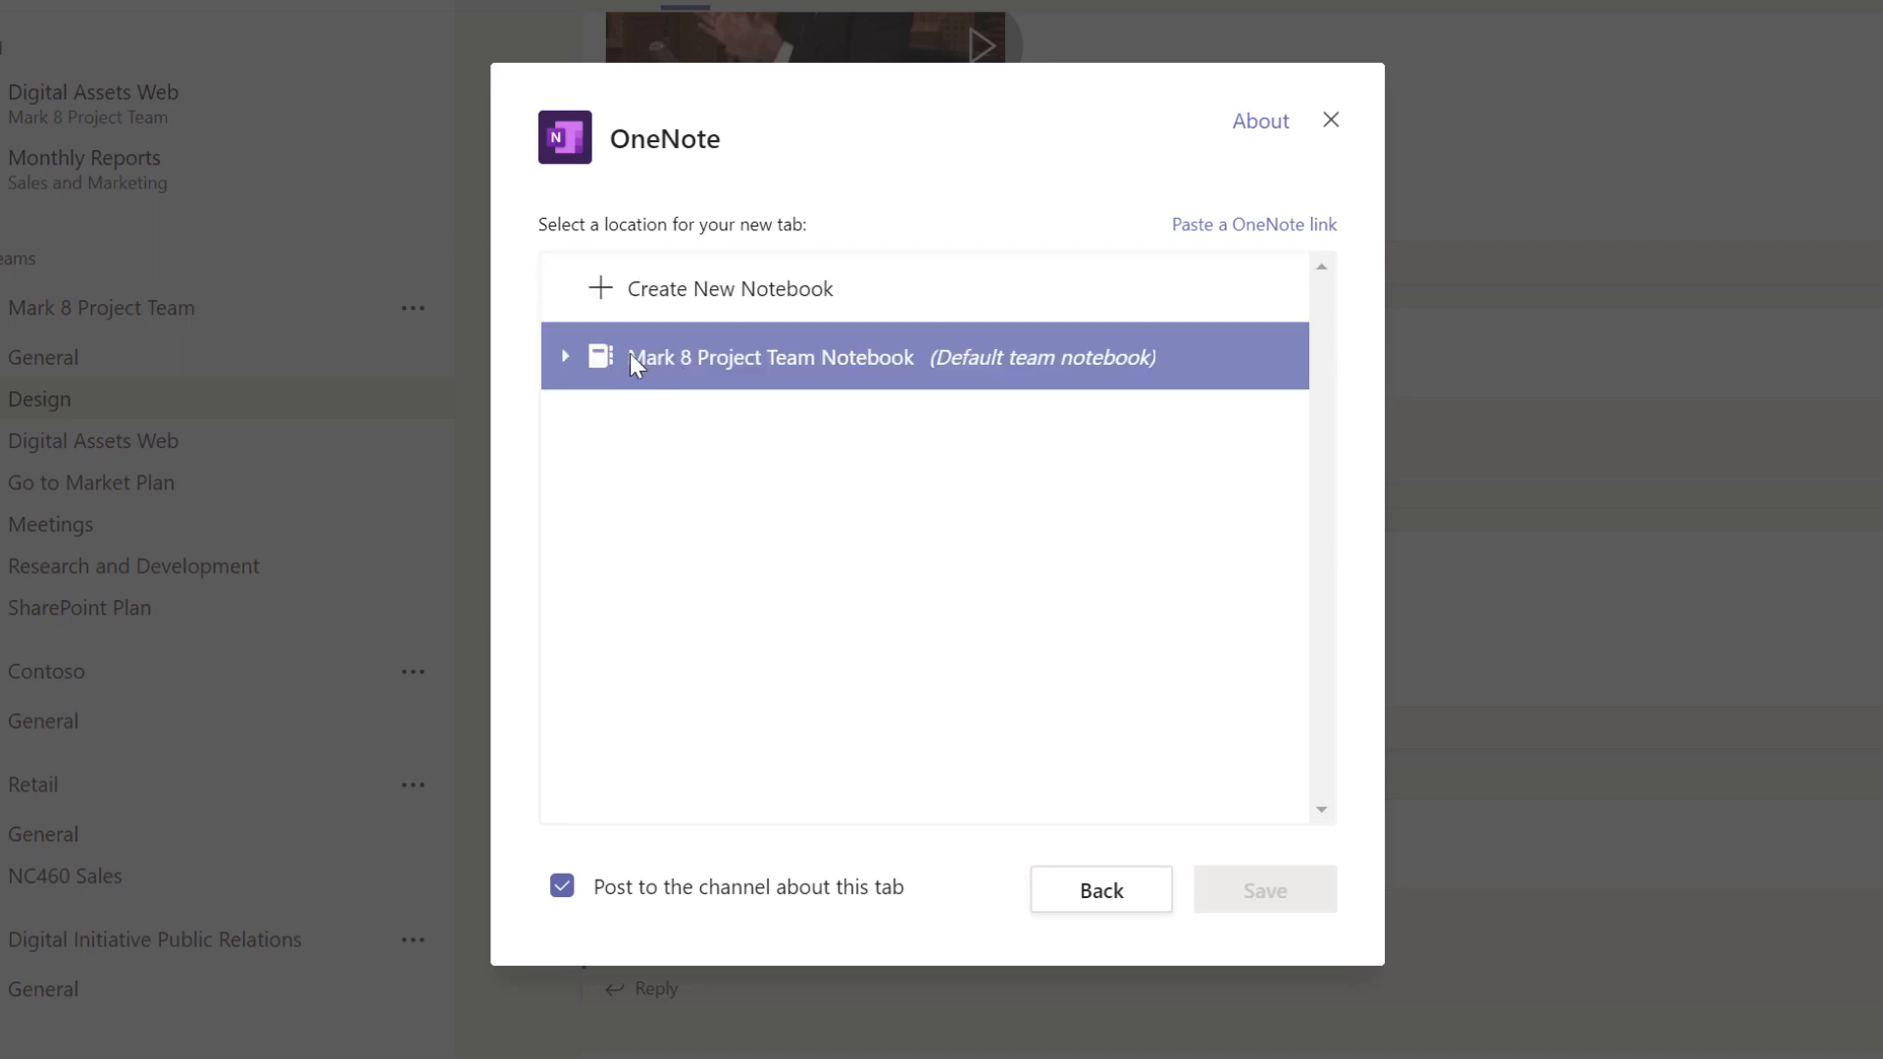
pyautogui.click(568, 361)
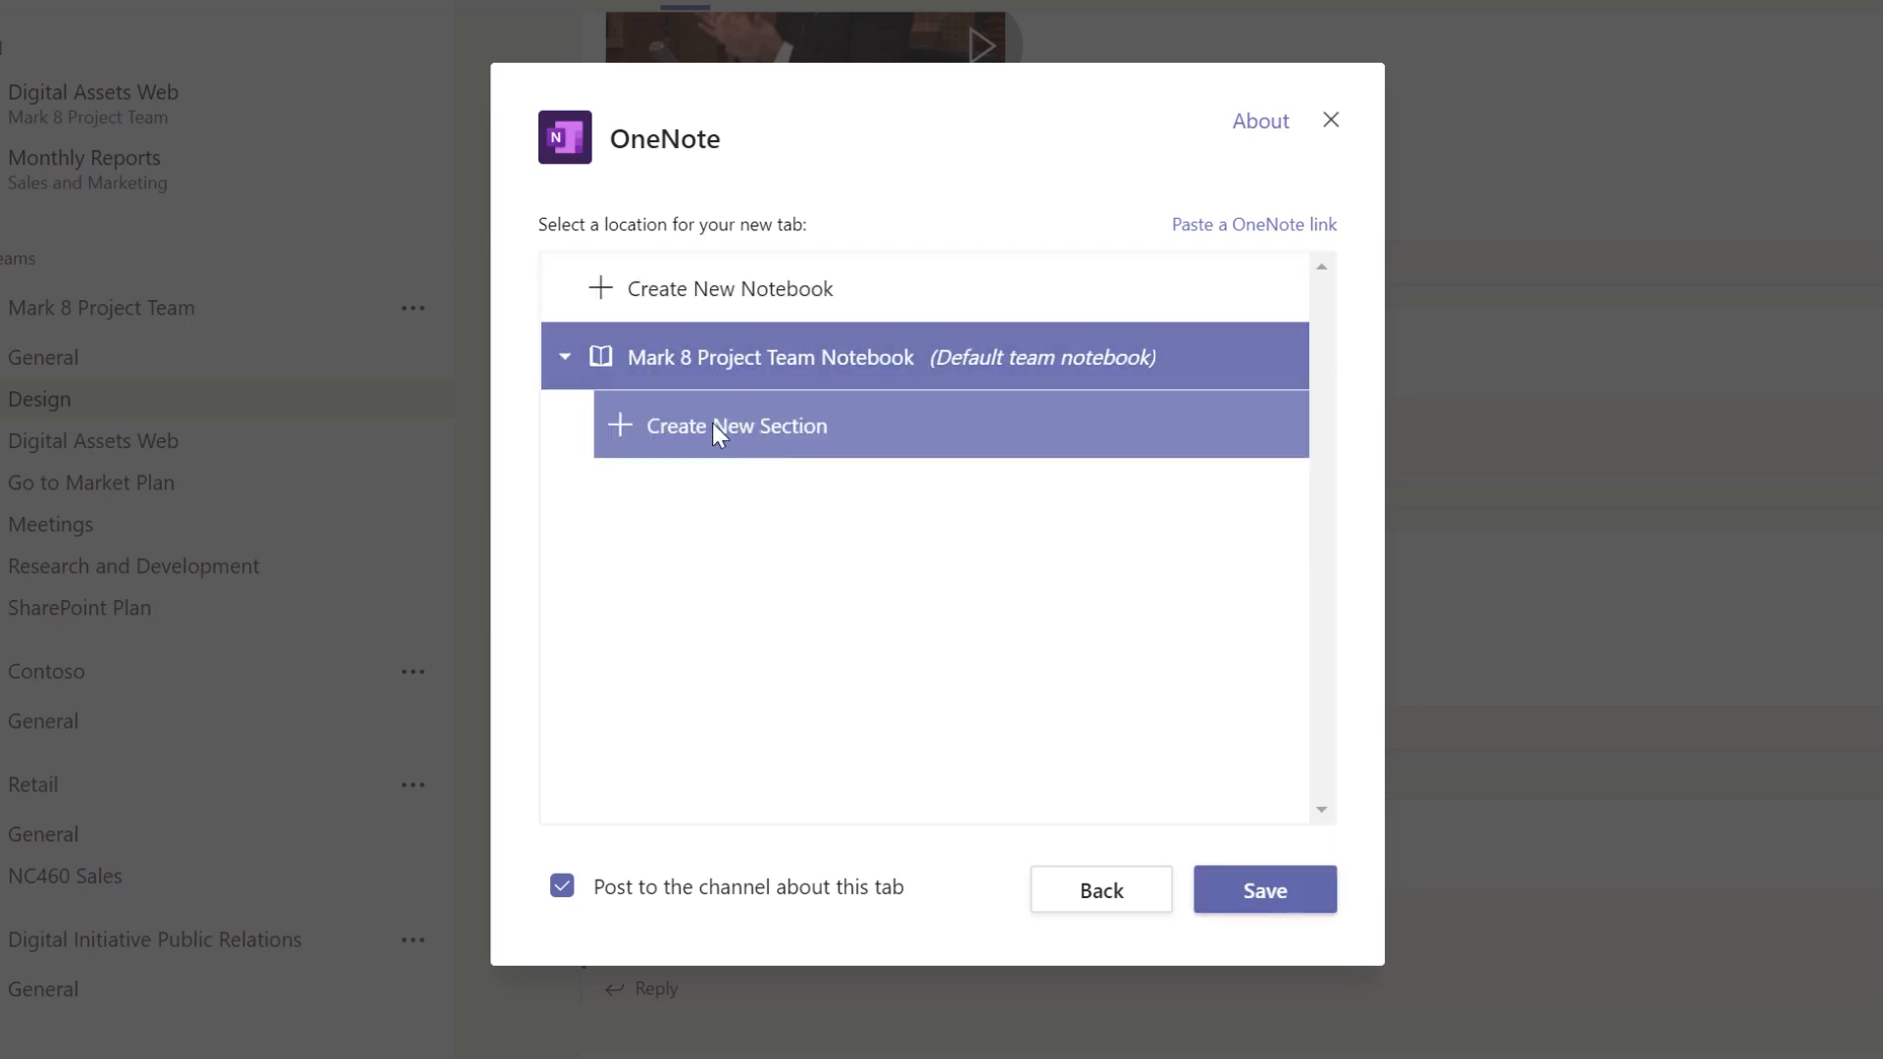
# Create a notebook section named Design, save it as the channel's tab, and show the notebook's section list.
pyautogui.click(720, 432)
pyautogui.write('D')
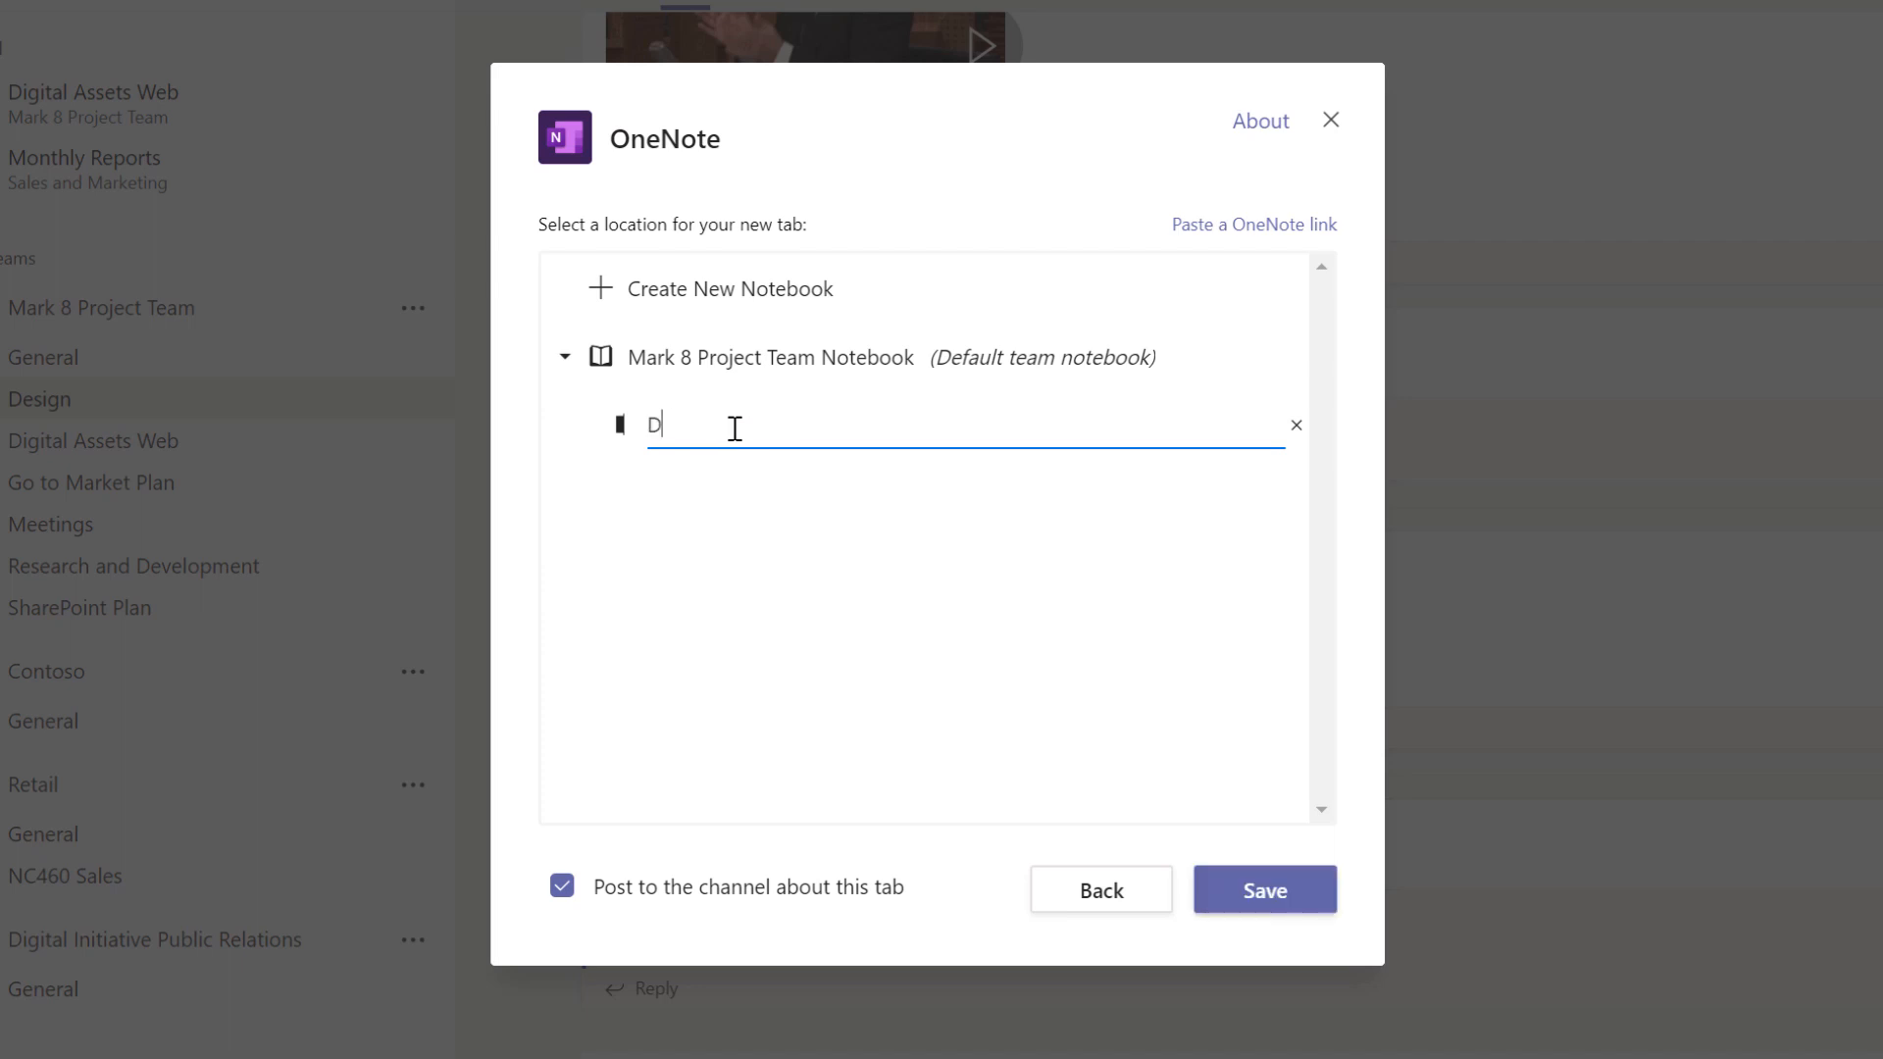
pyautogui.write('esogn')
pyautogui.press('BackSpace')
pyautogui.press('BackSpace')
pyautogui.press('BackSpace')
pyautogui.write('ign')
pyautogui.press('Return')
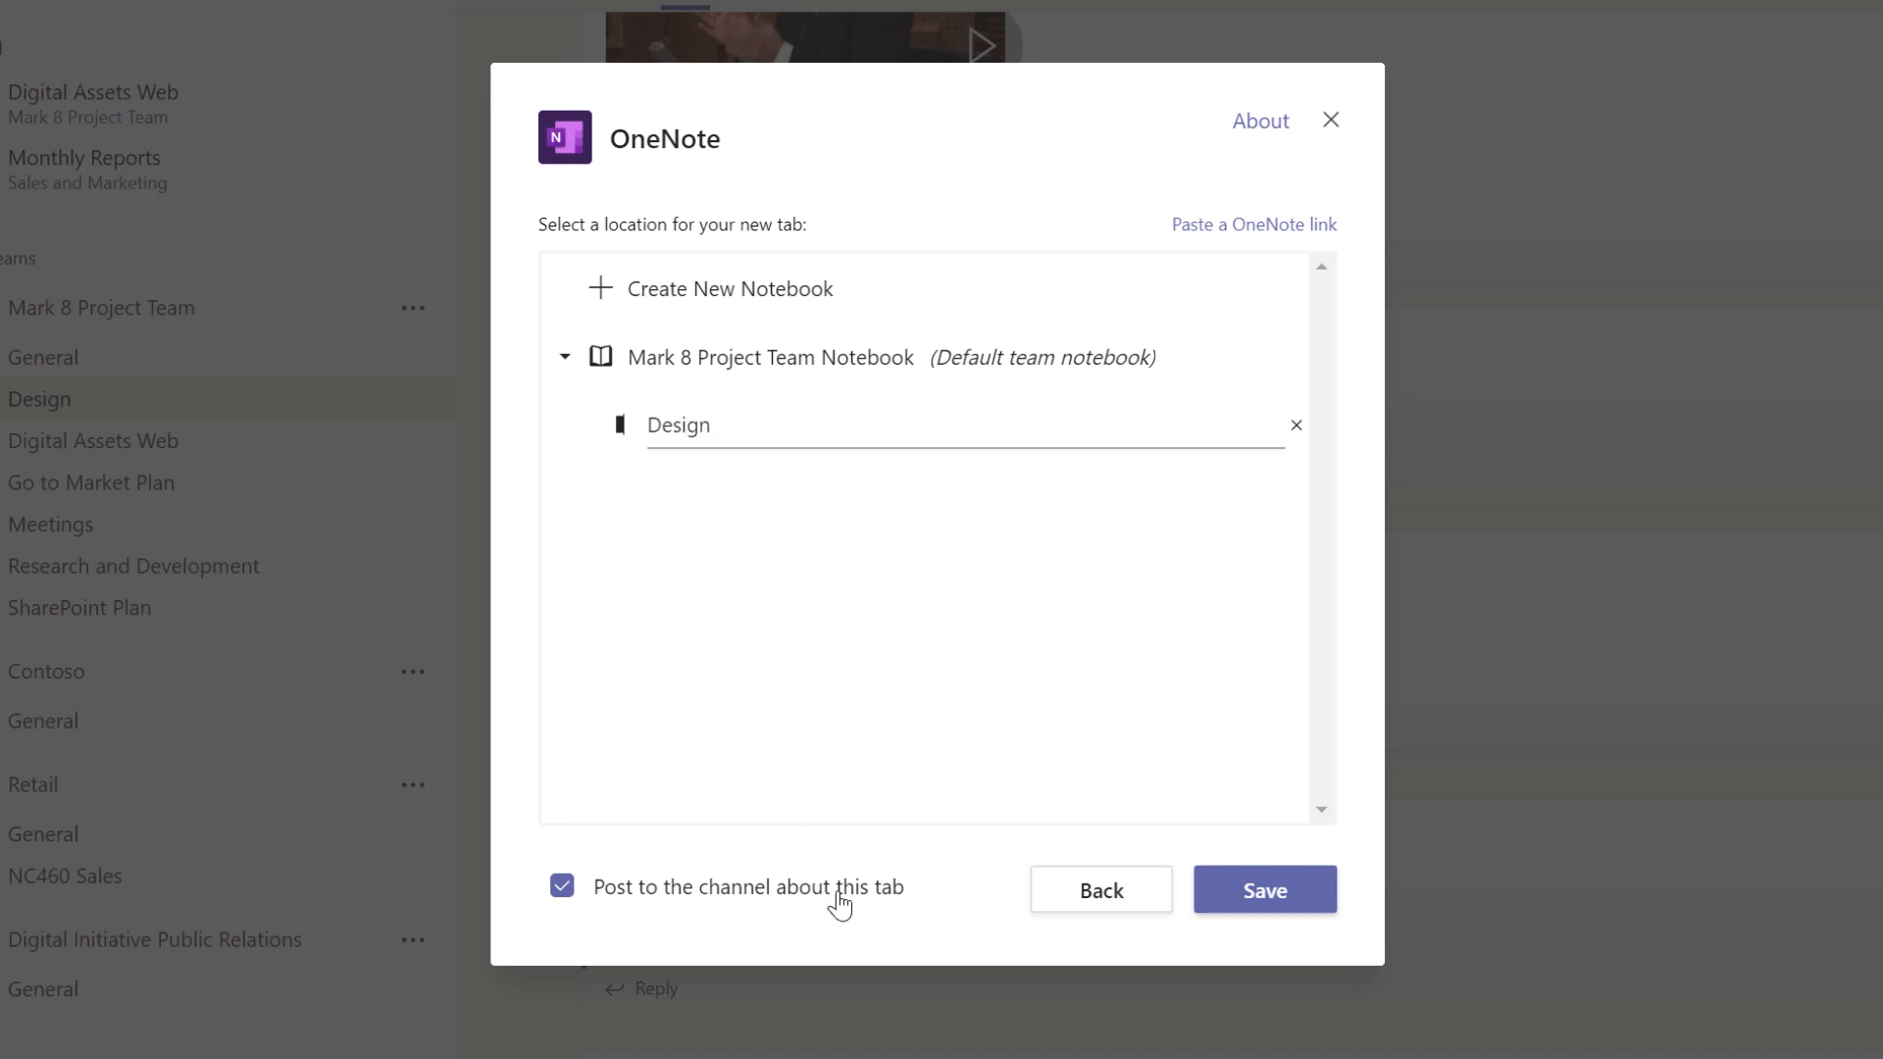
pyautogui.click(840, 902)
pyautogui.click(1261, 891)
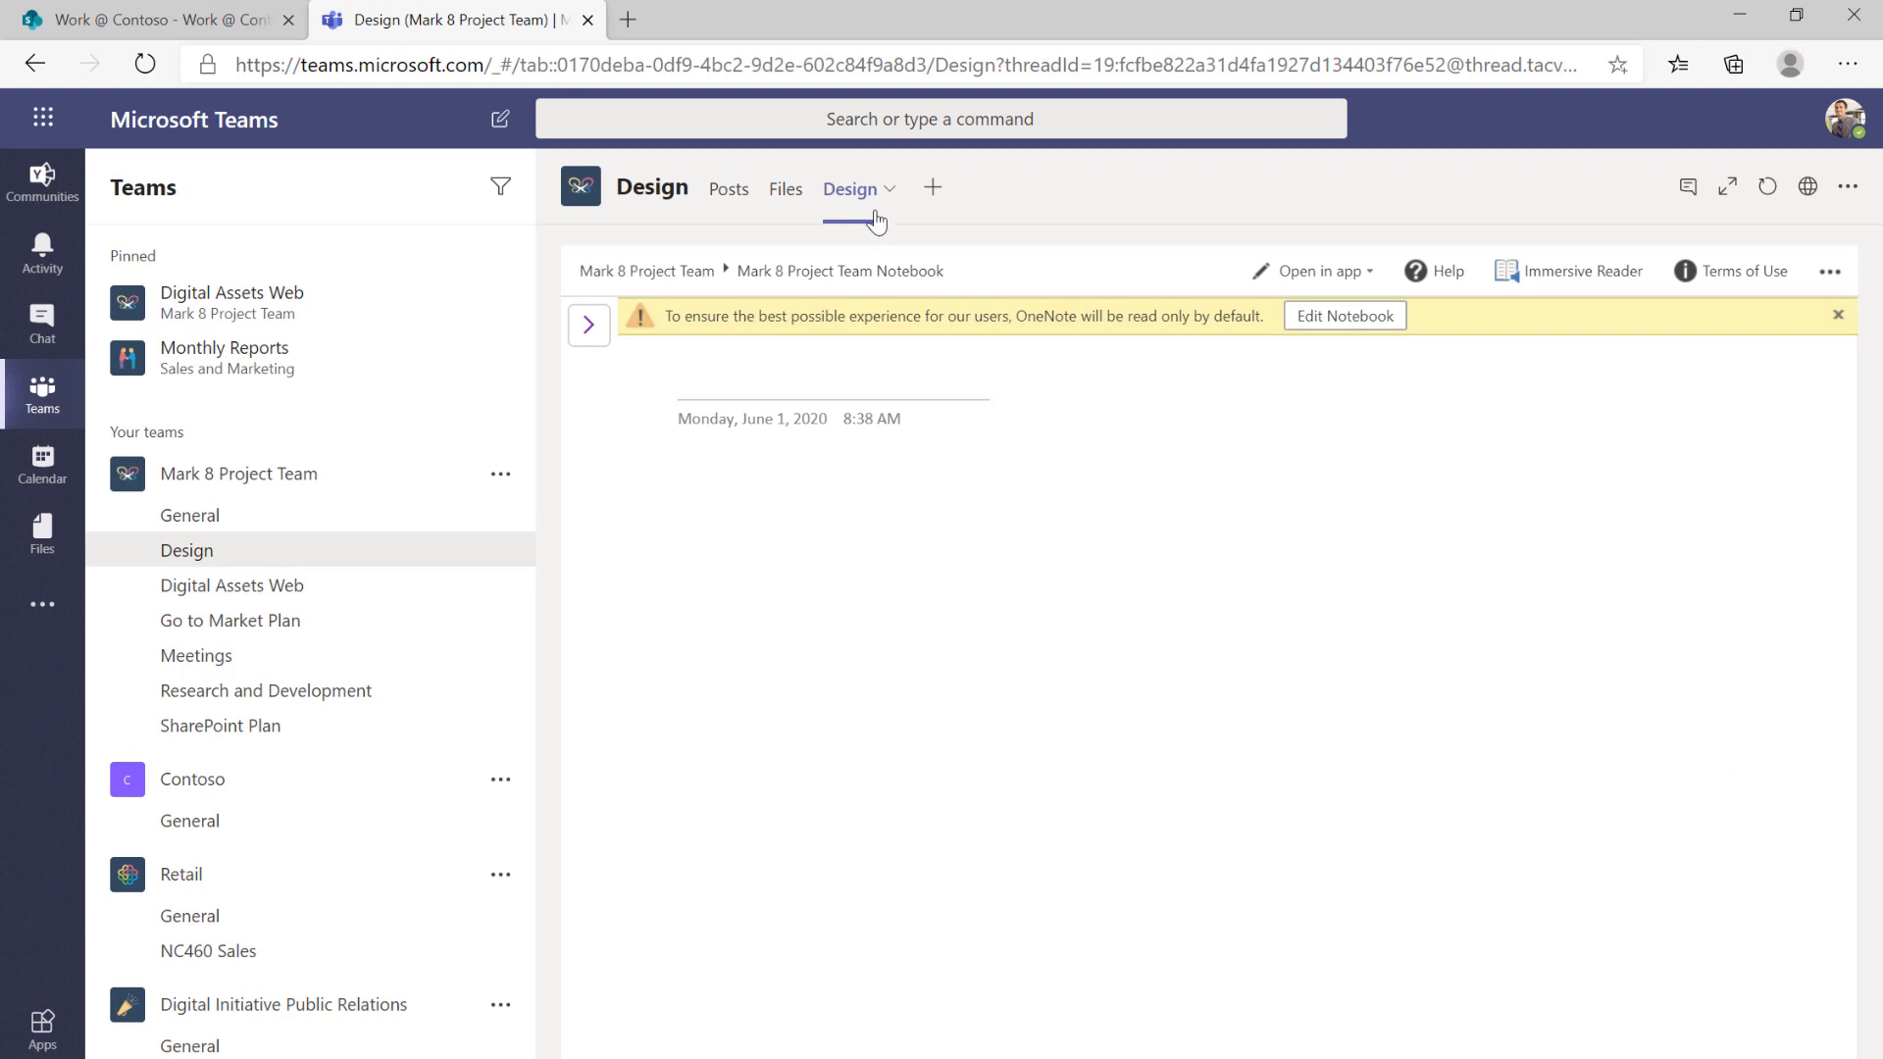
pyautogui.click(591, 325)
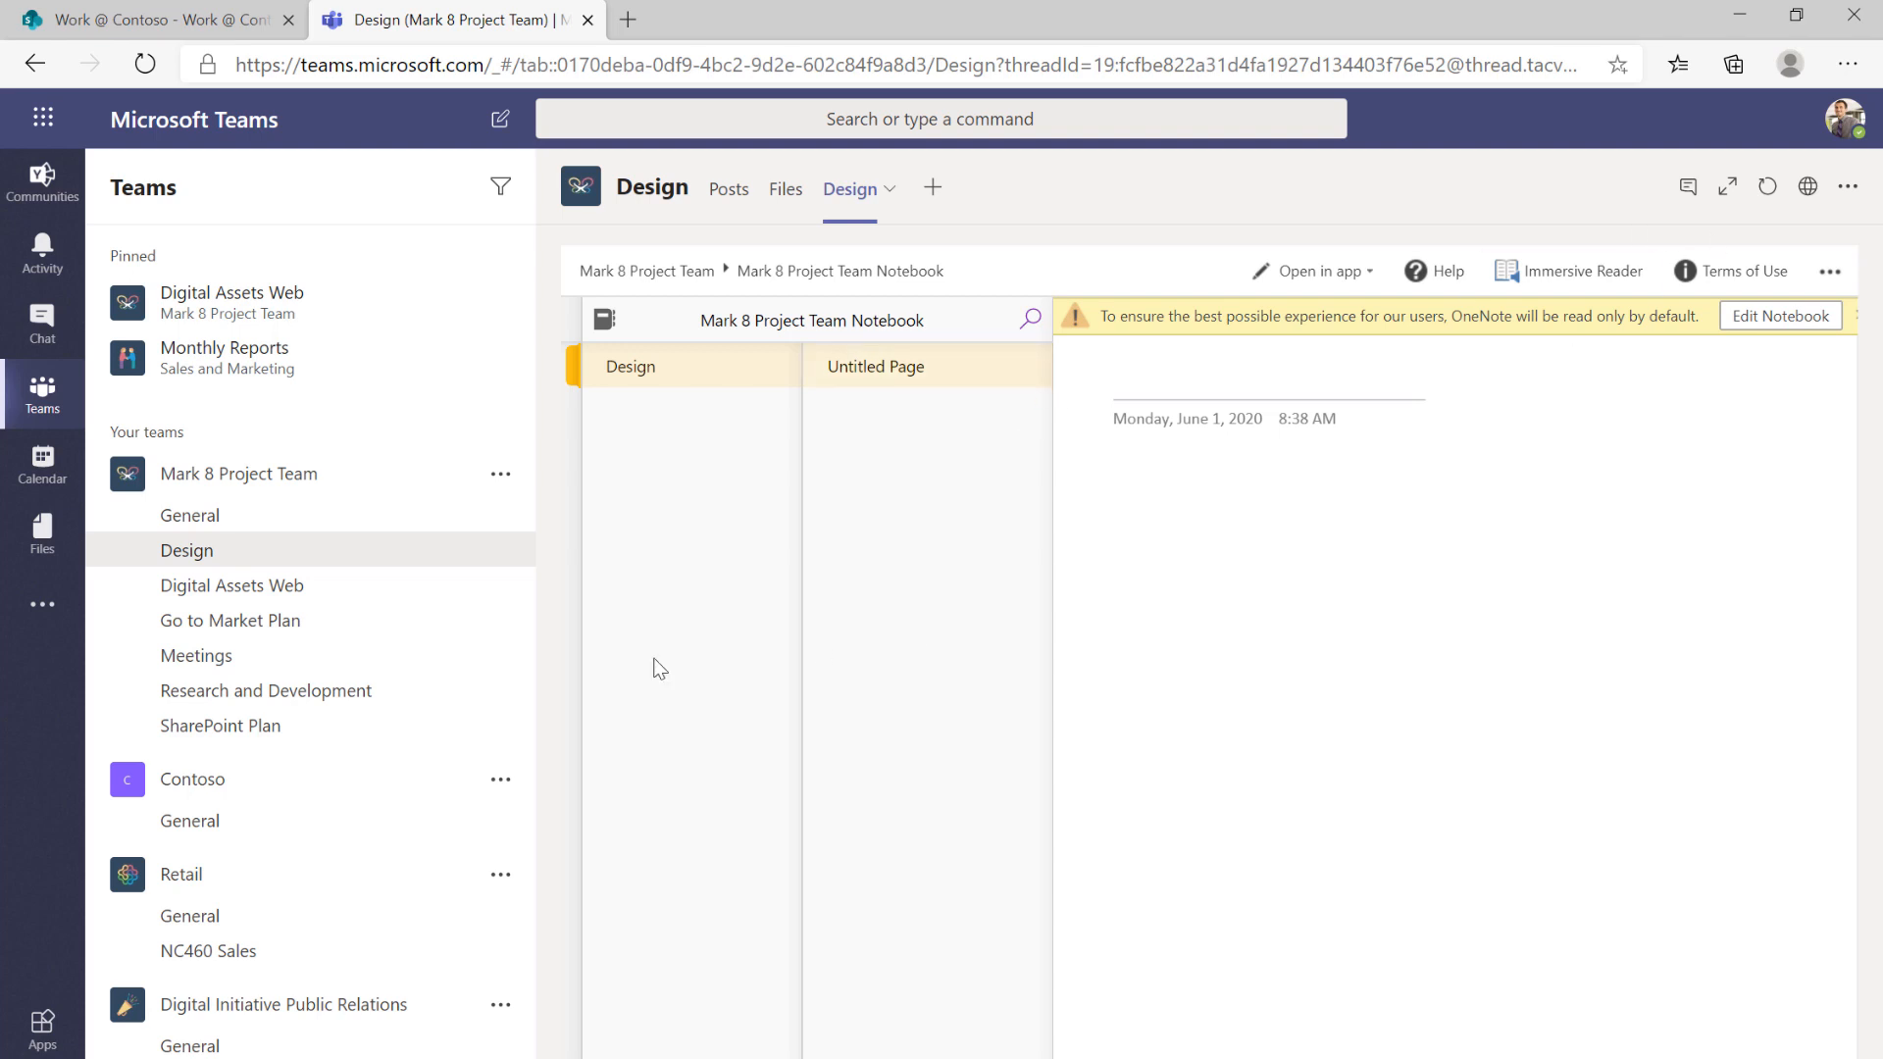
# Add a OneNote tab to the Digital Assets Web channel with a new Digital Assets Web section in the default notebook, and show its sections.
pyautogui.click(190, 593)
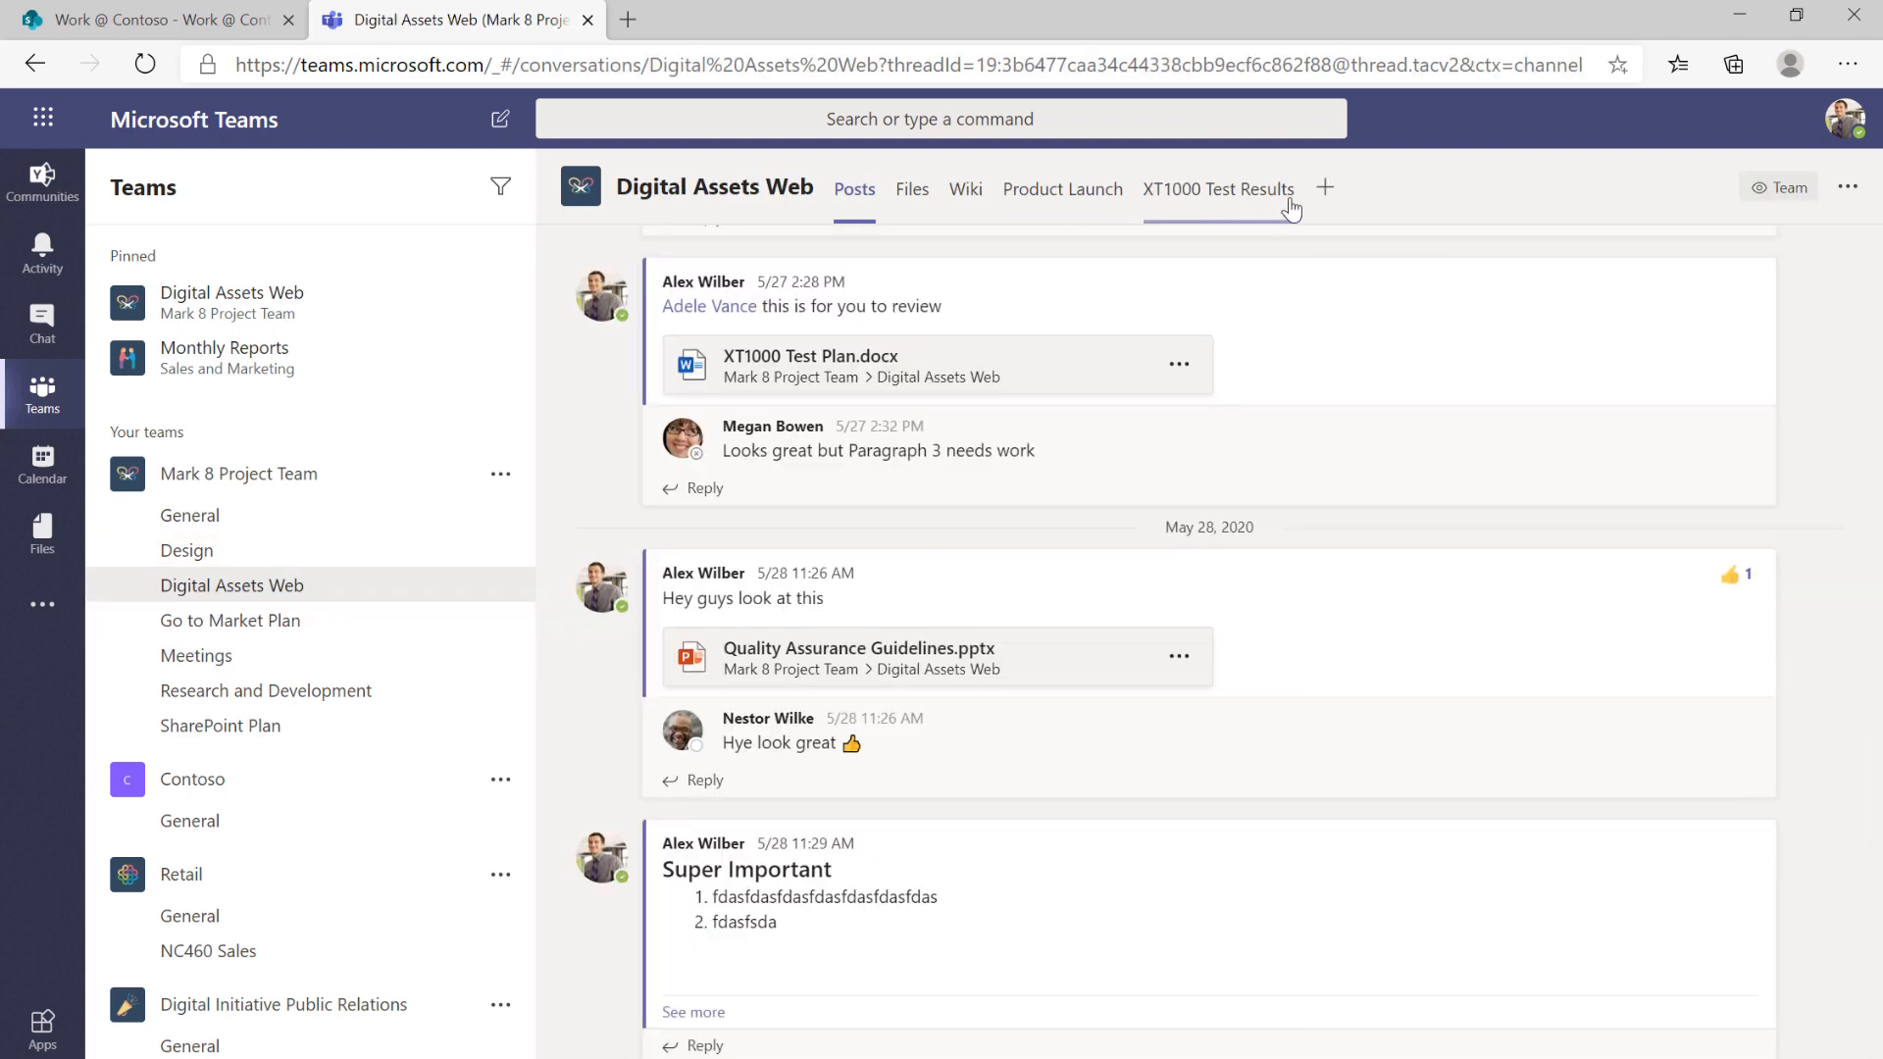
pyautogui.click(1328, 190)
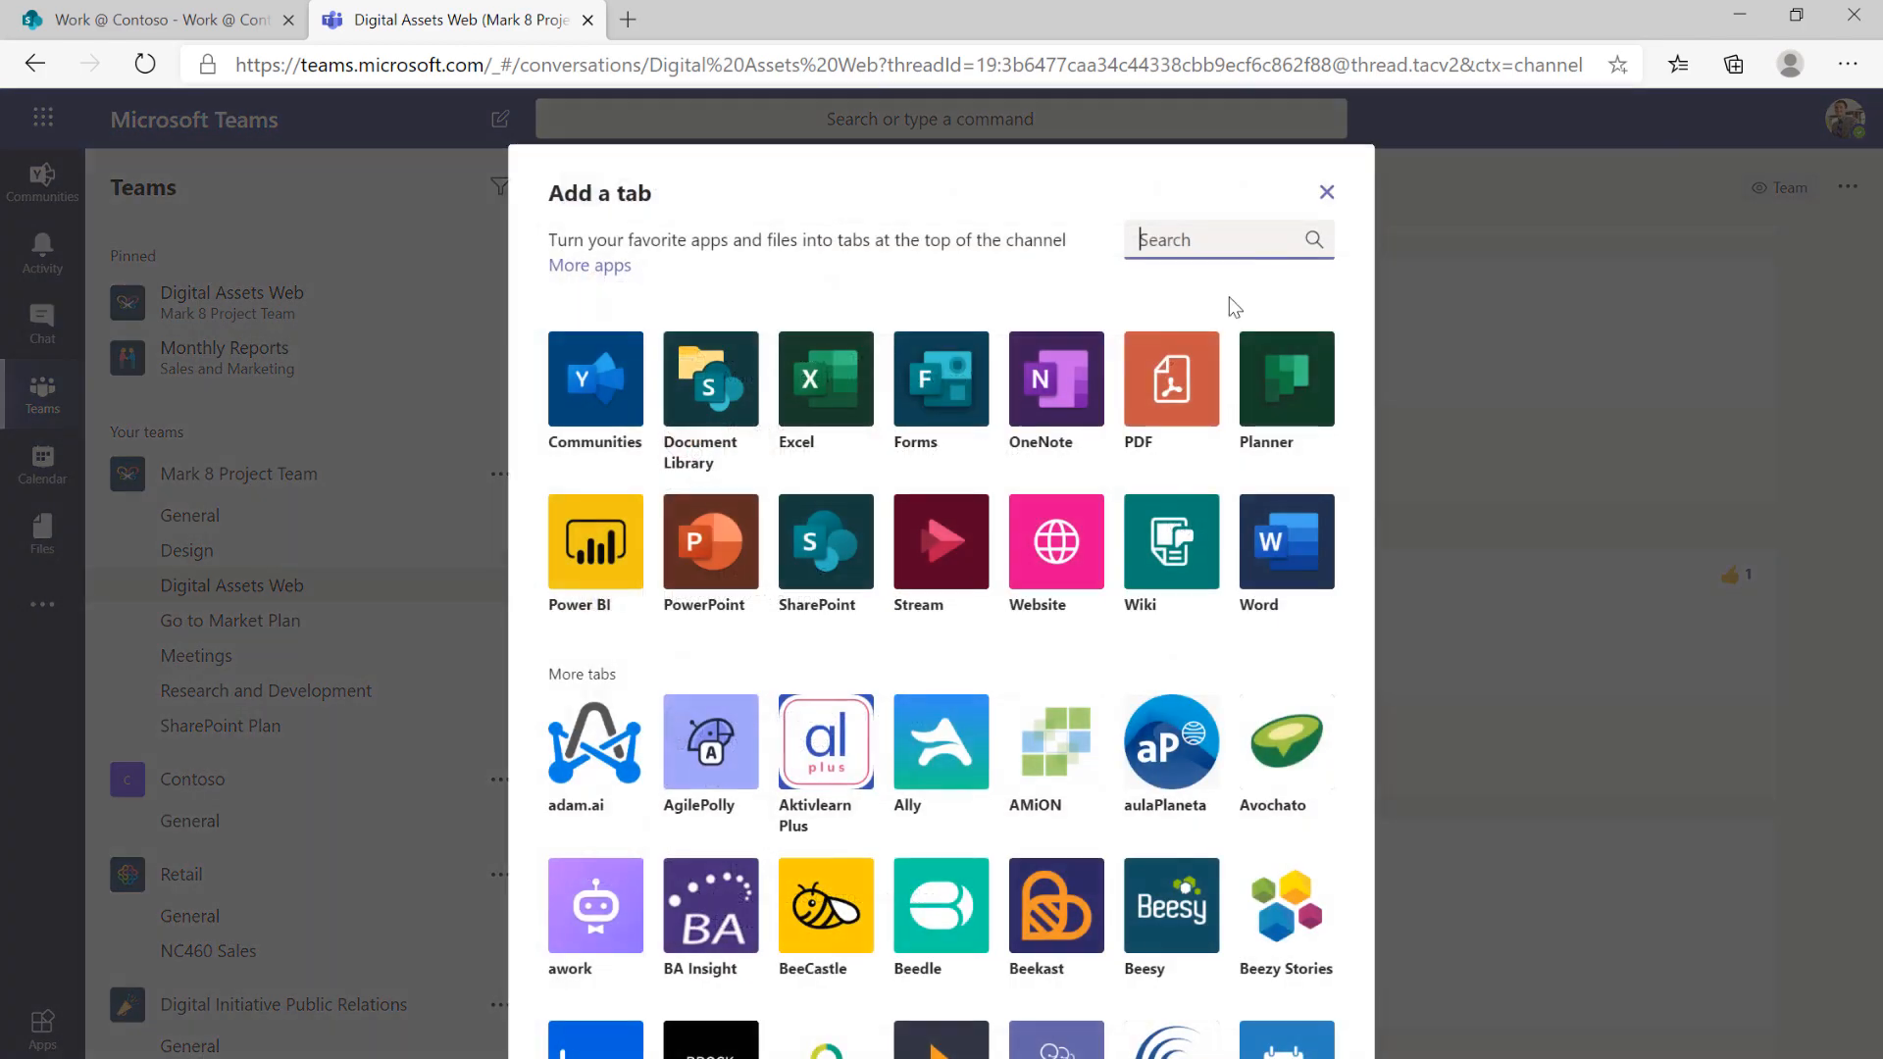
pyautogui.click(1059, 373)
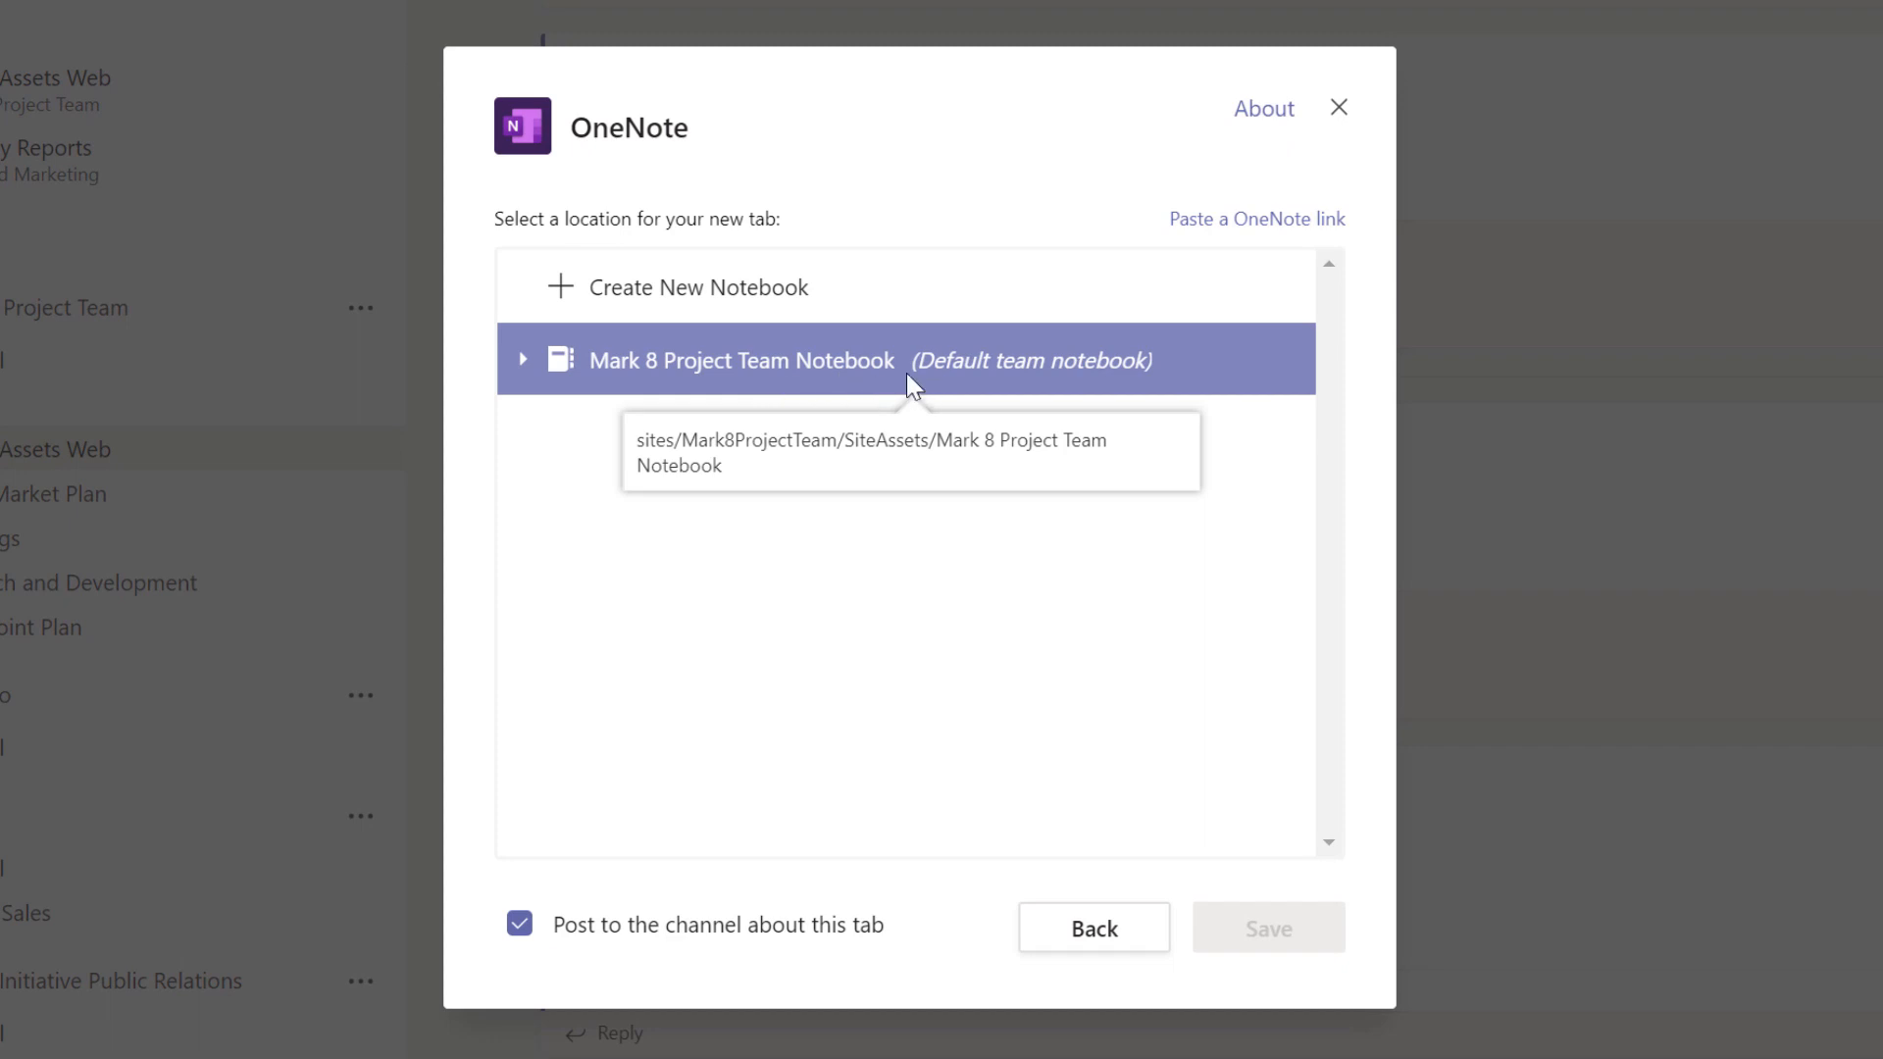
pyautogui.click(523, 361)
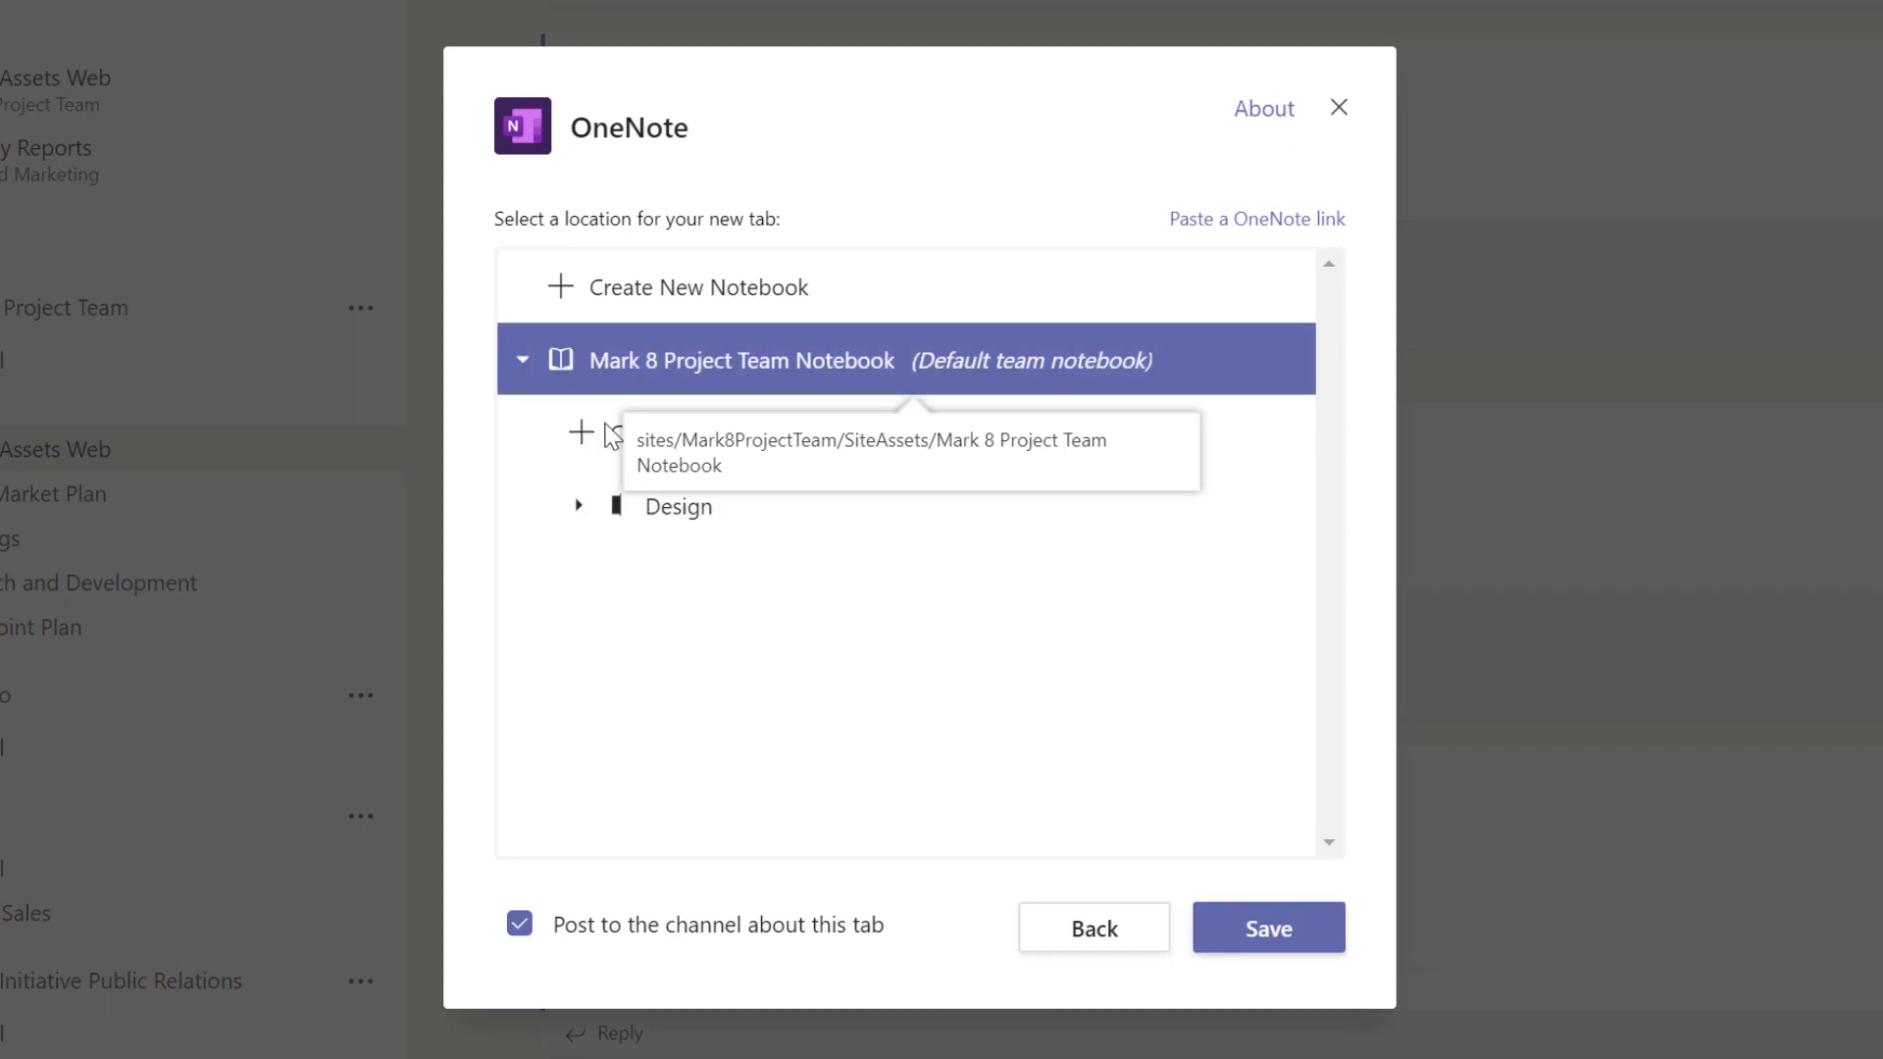
pyautogui.click(677, 449)
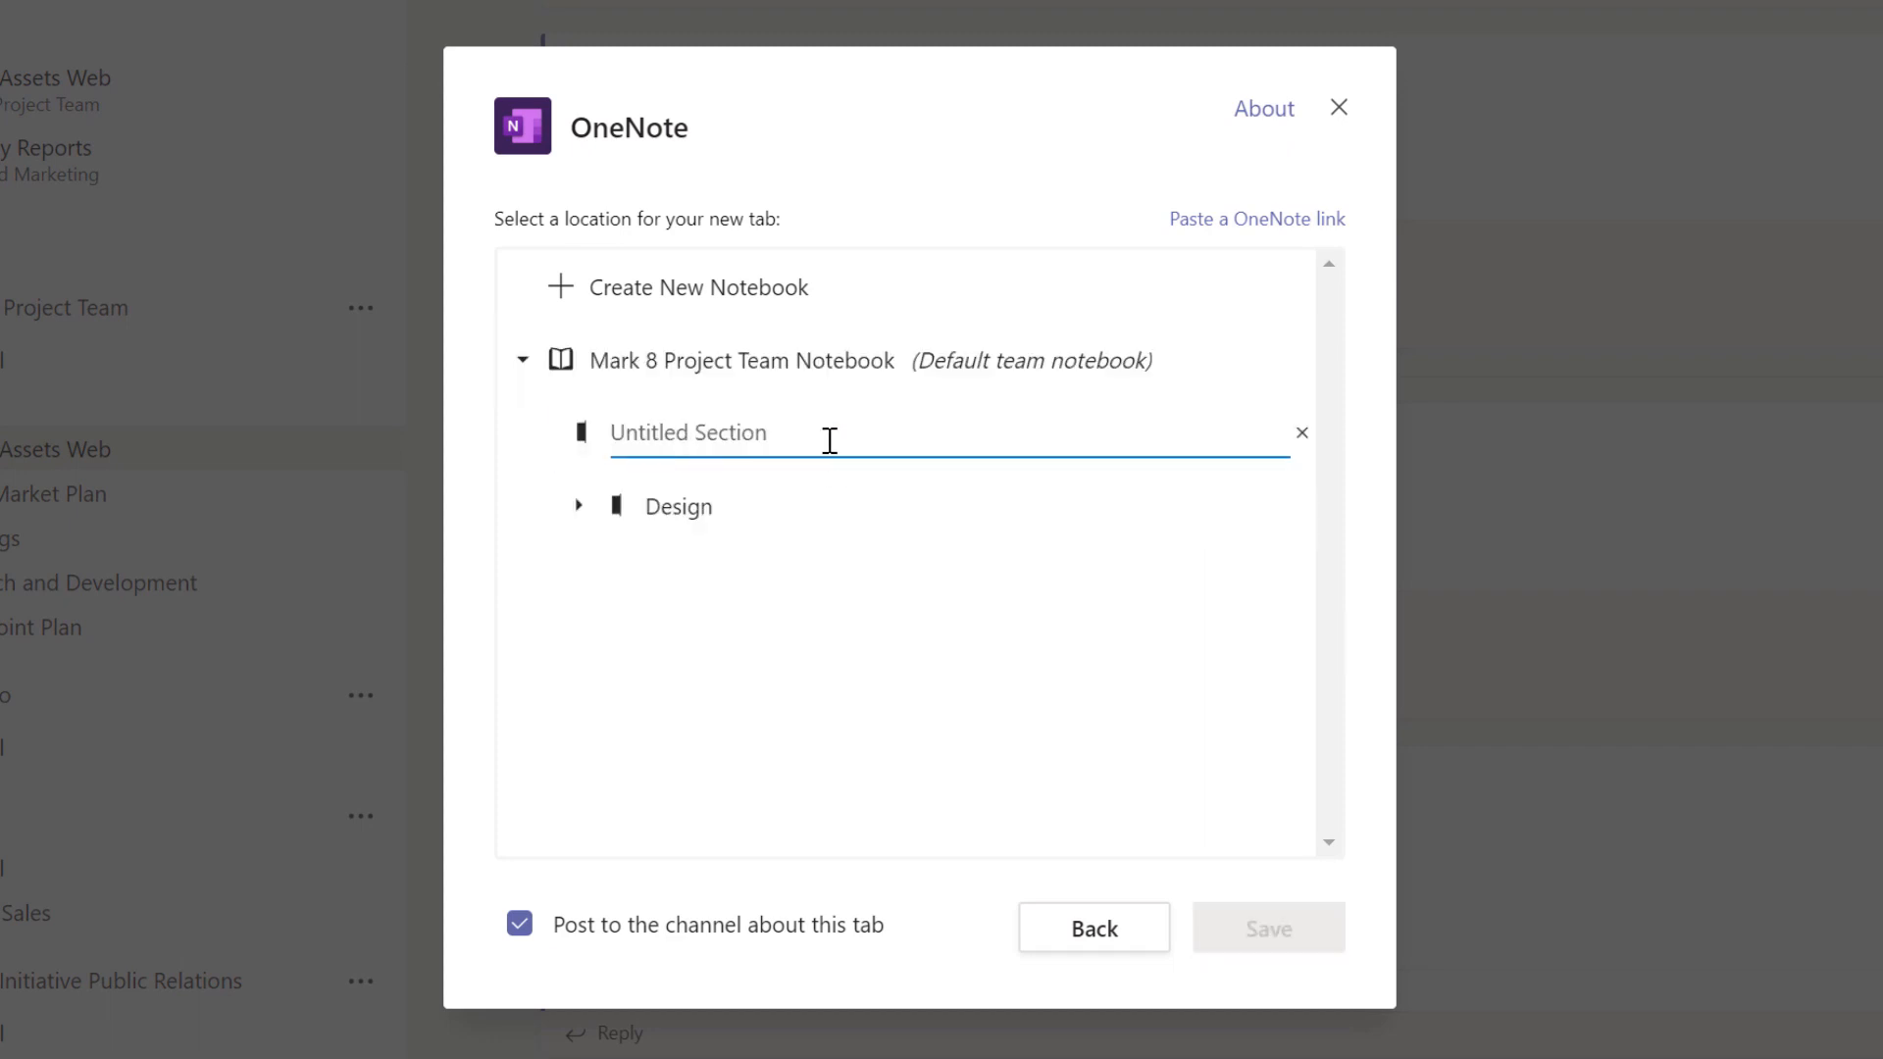
pyautogui.write('Di')
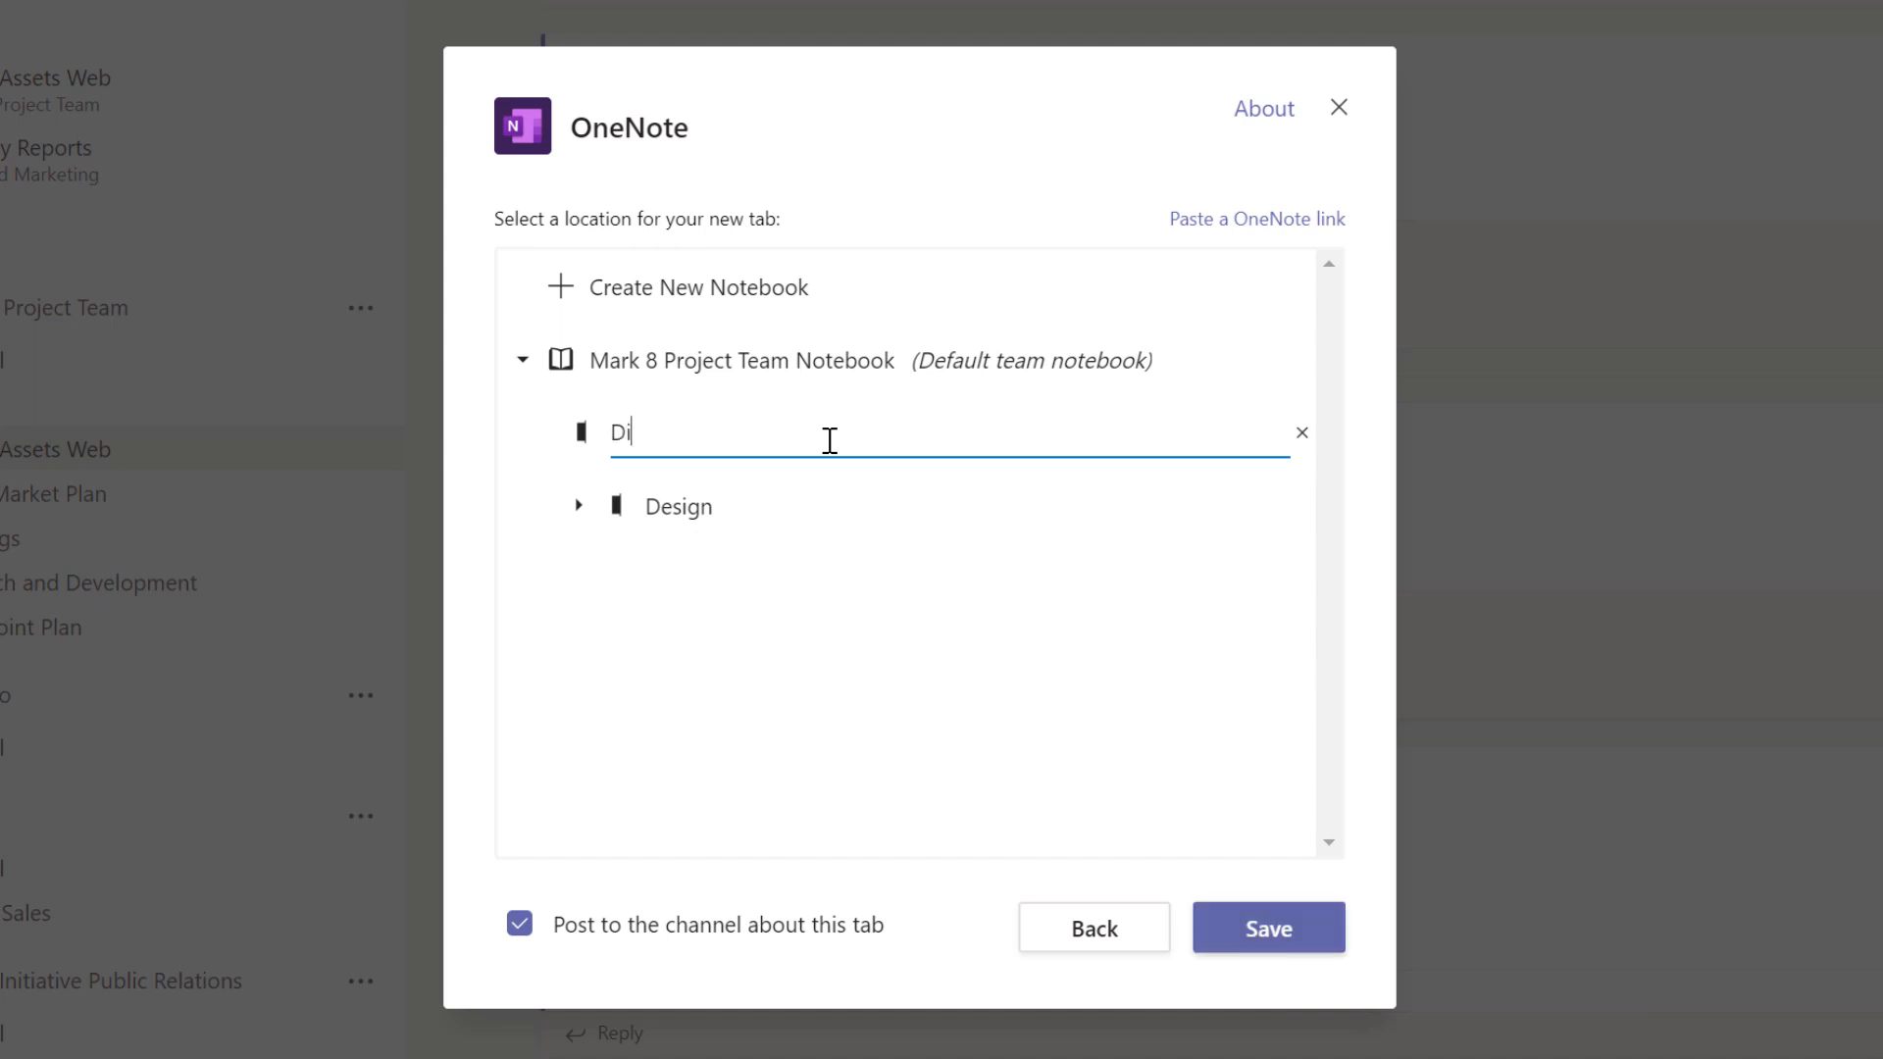
pyautogui.write('gital Assets Web')
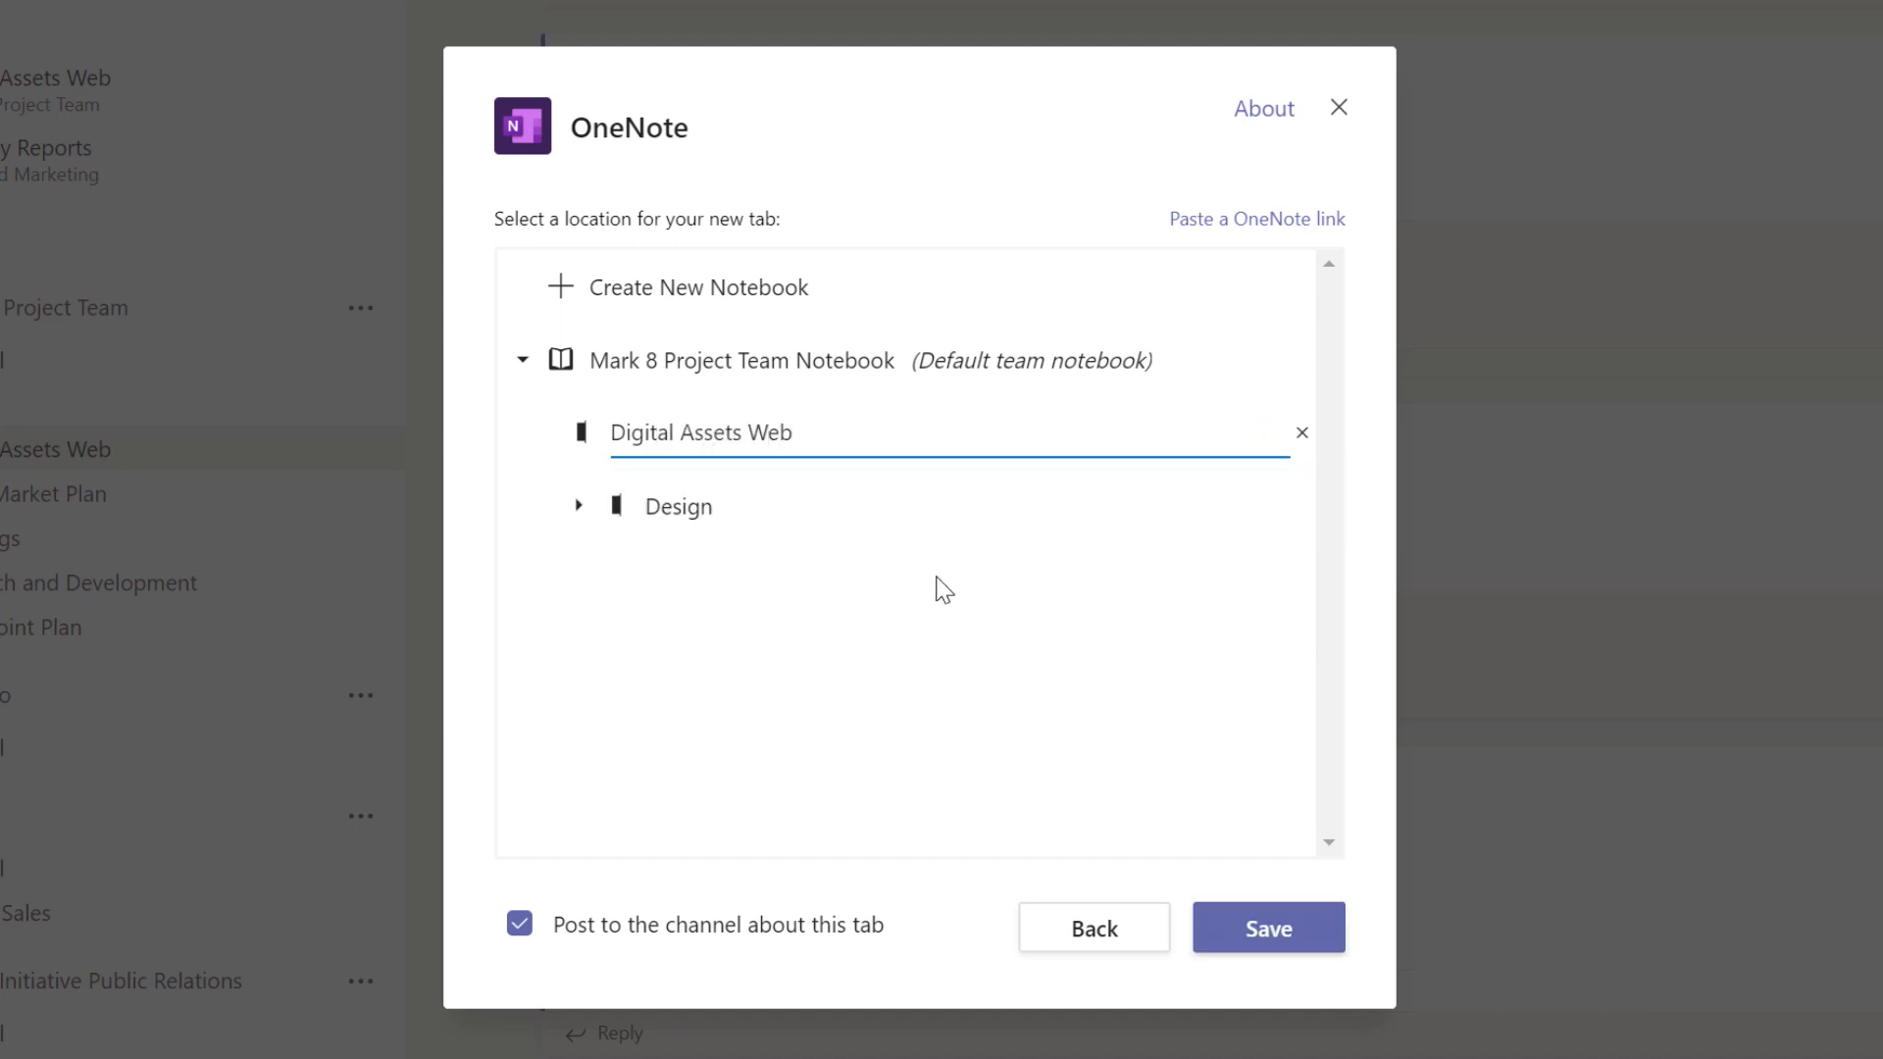
pyautogui.click(1291, 940)
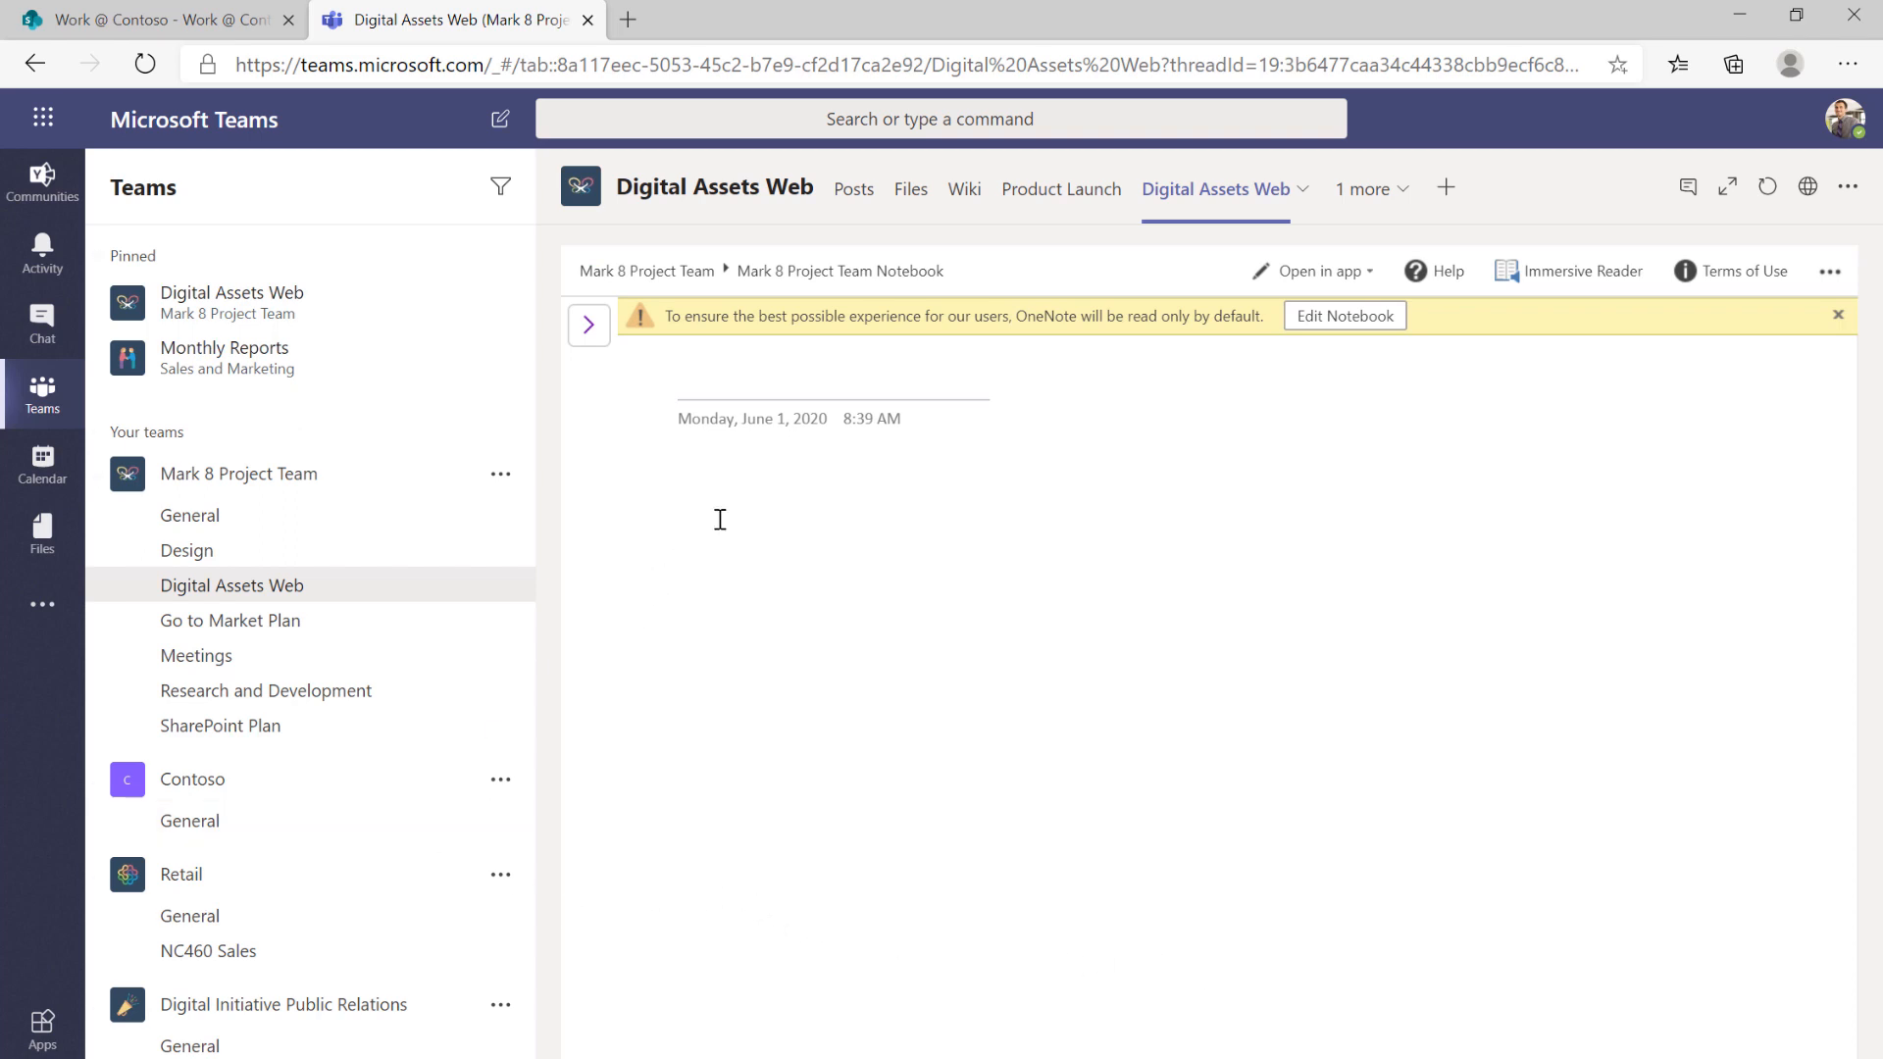
pyautogui.click(589, 325)
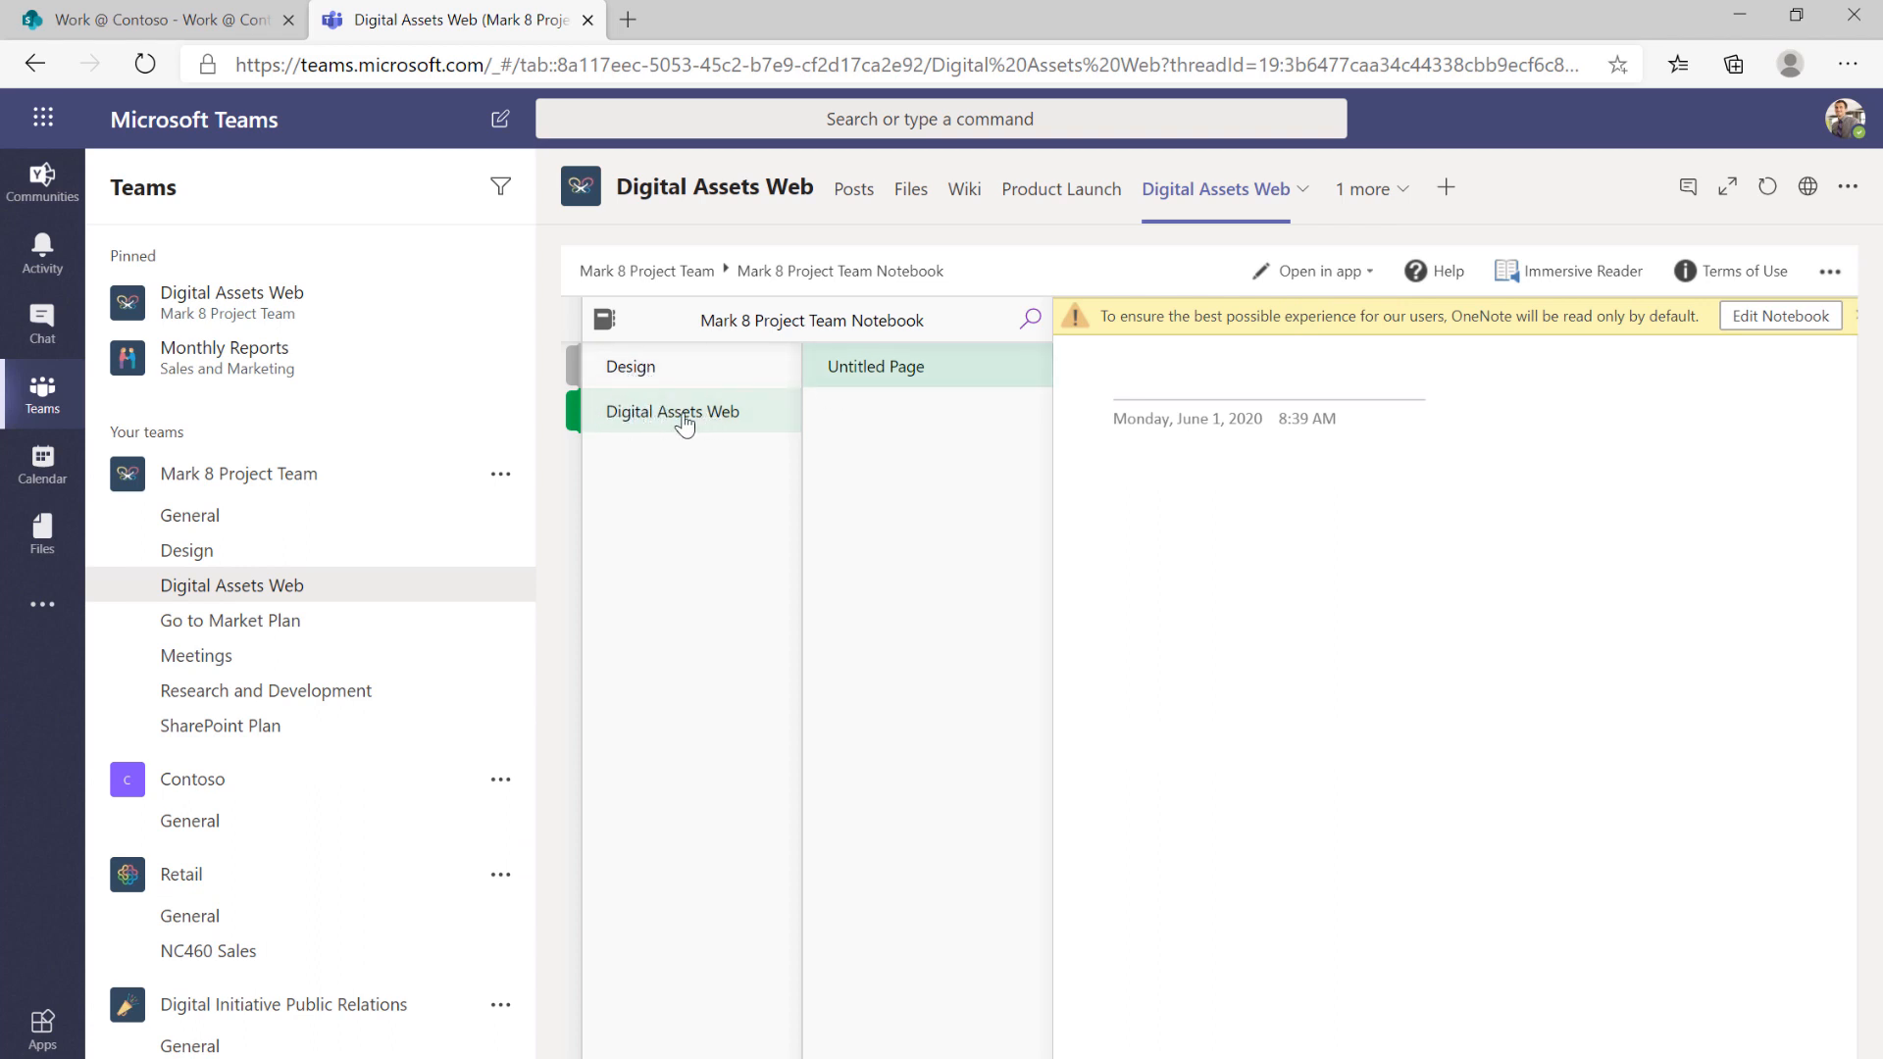
# Open the Design channel's notebook tab, show its sections, and switch the notebook to editing mode.
pyautogui.click(182, 548)
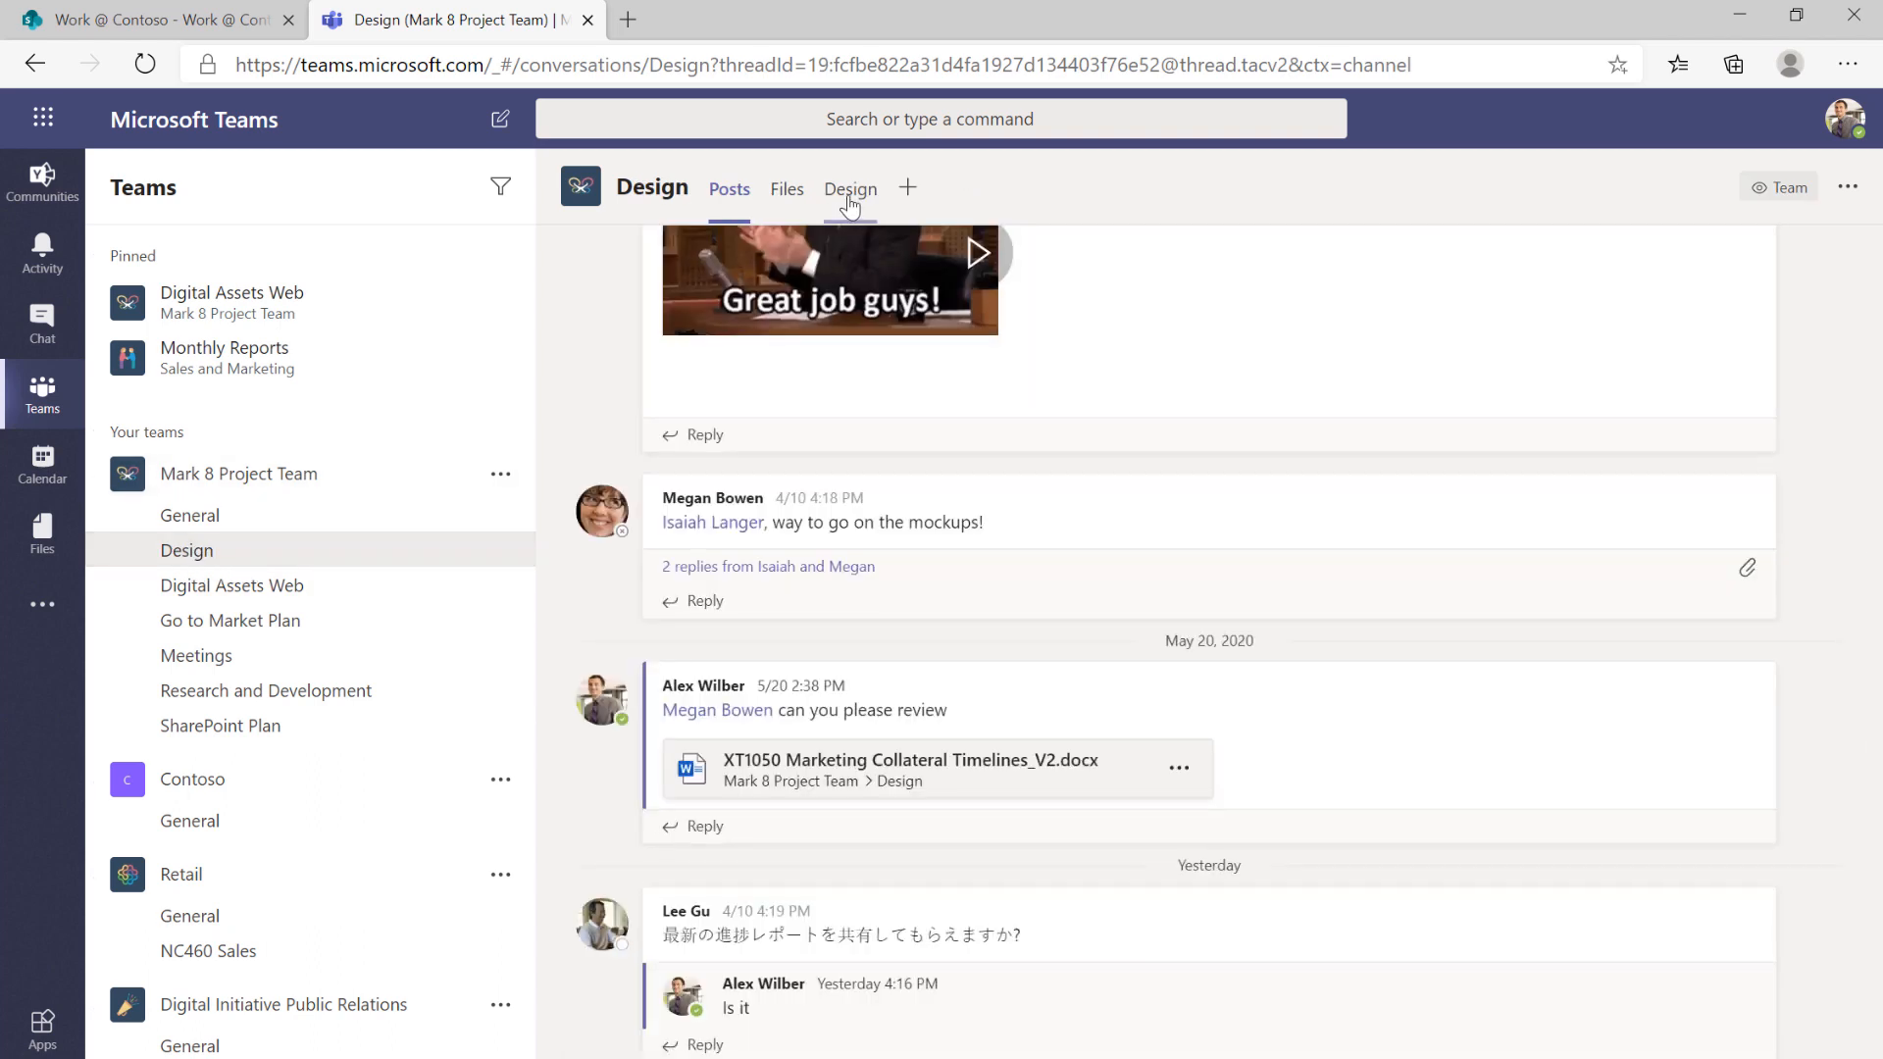
pyautogui.click(849, 191)
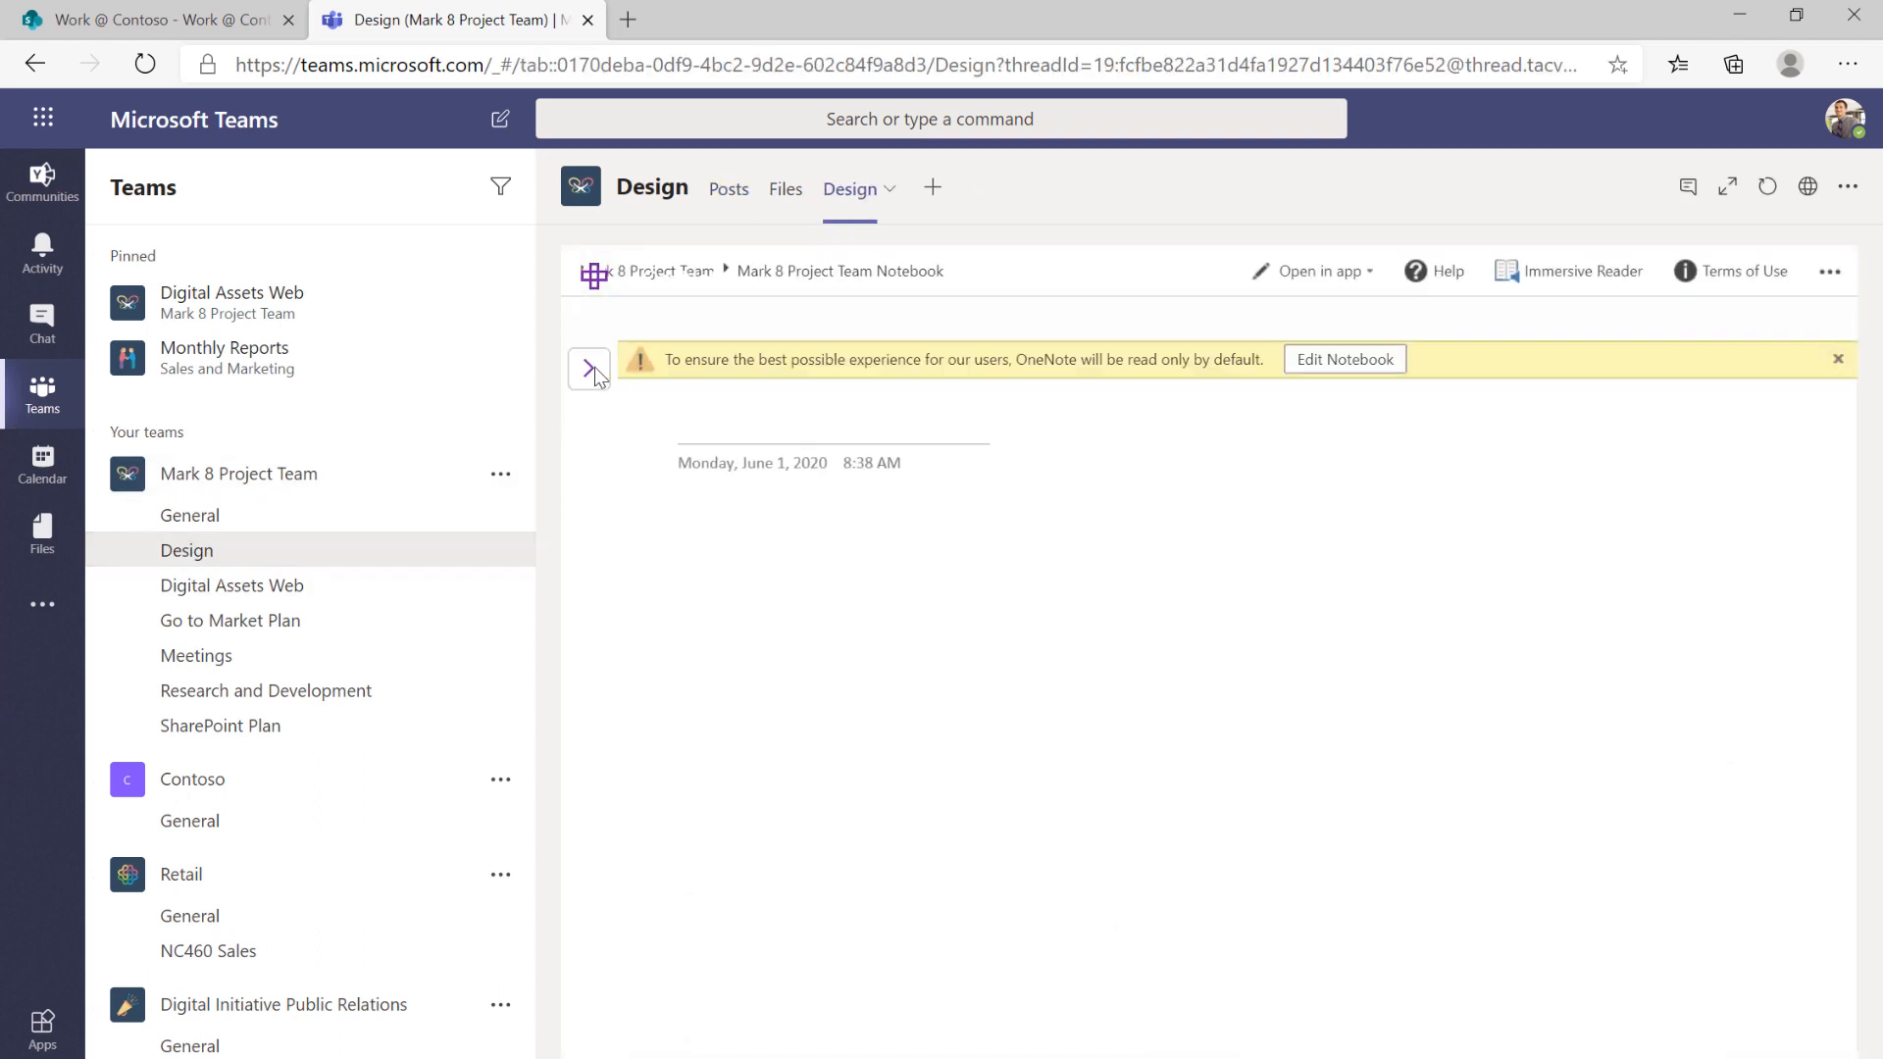
pyautogui.click(594, 343)
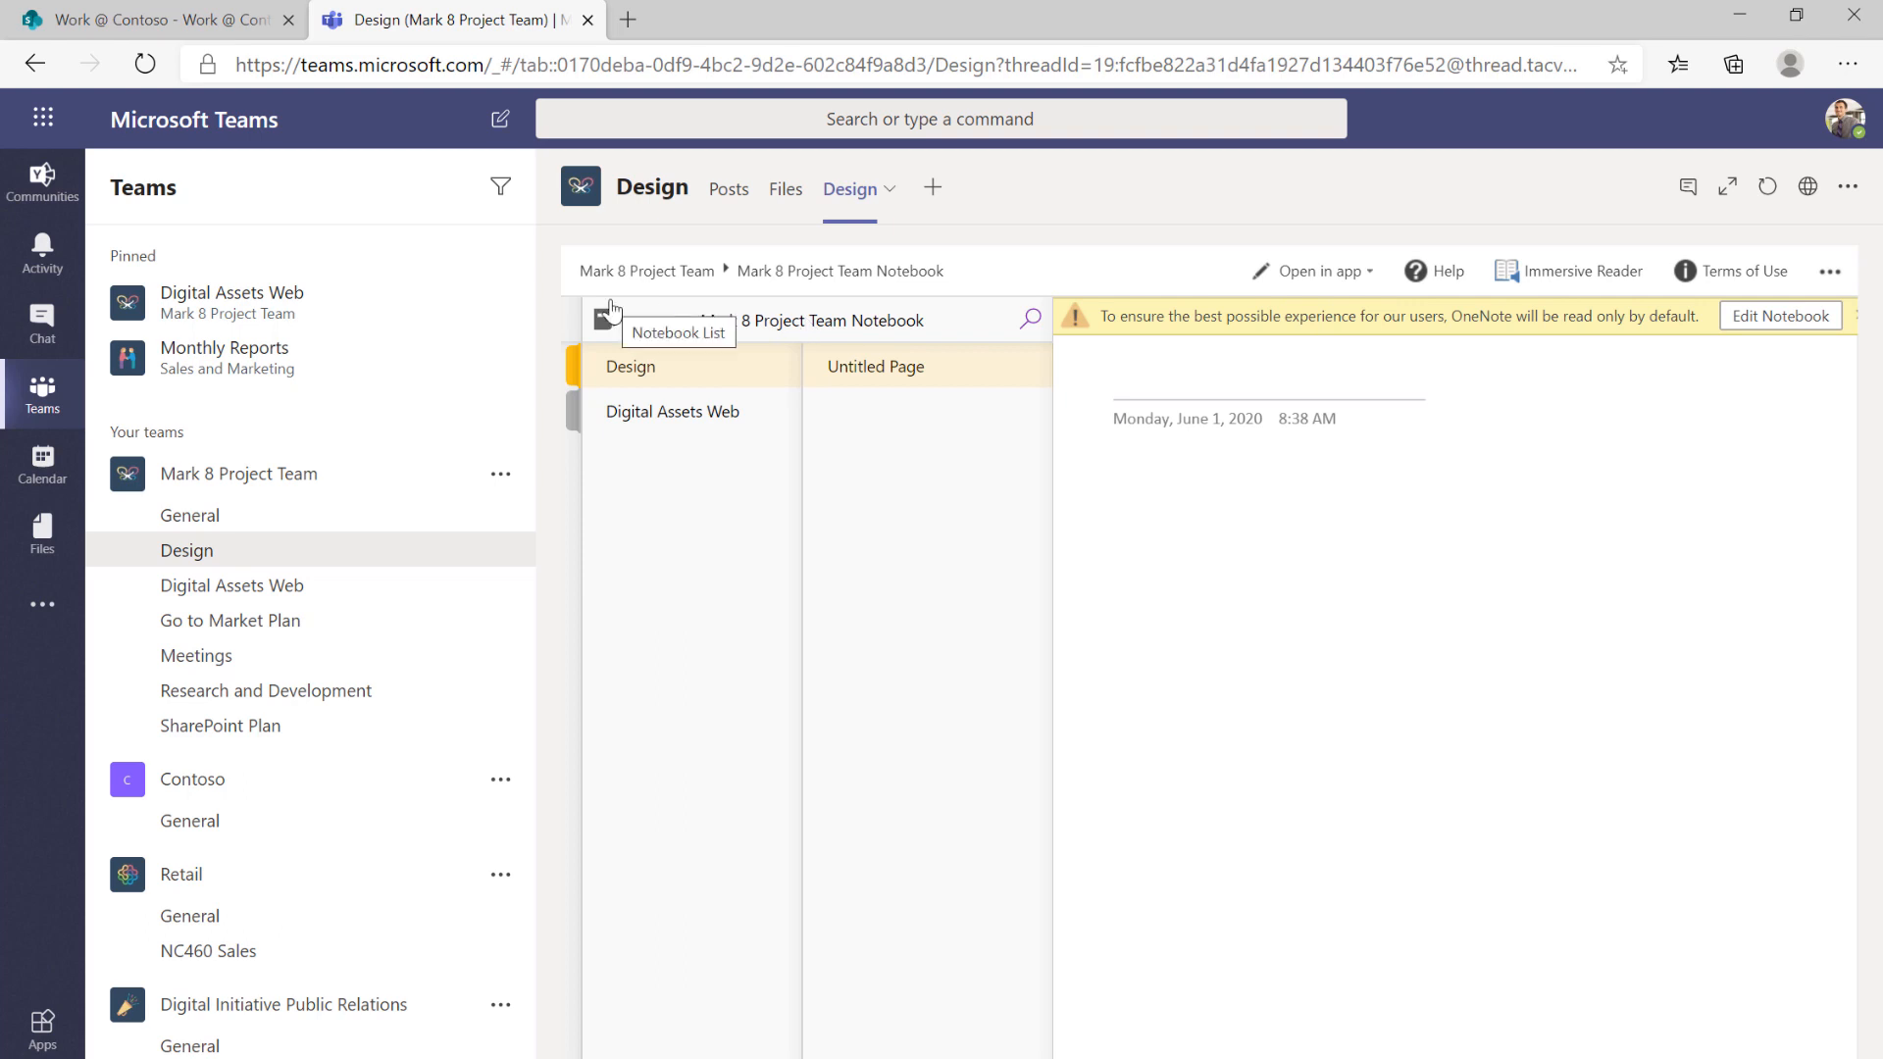
pyautogui.click(1771, 319)
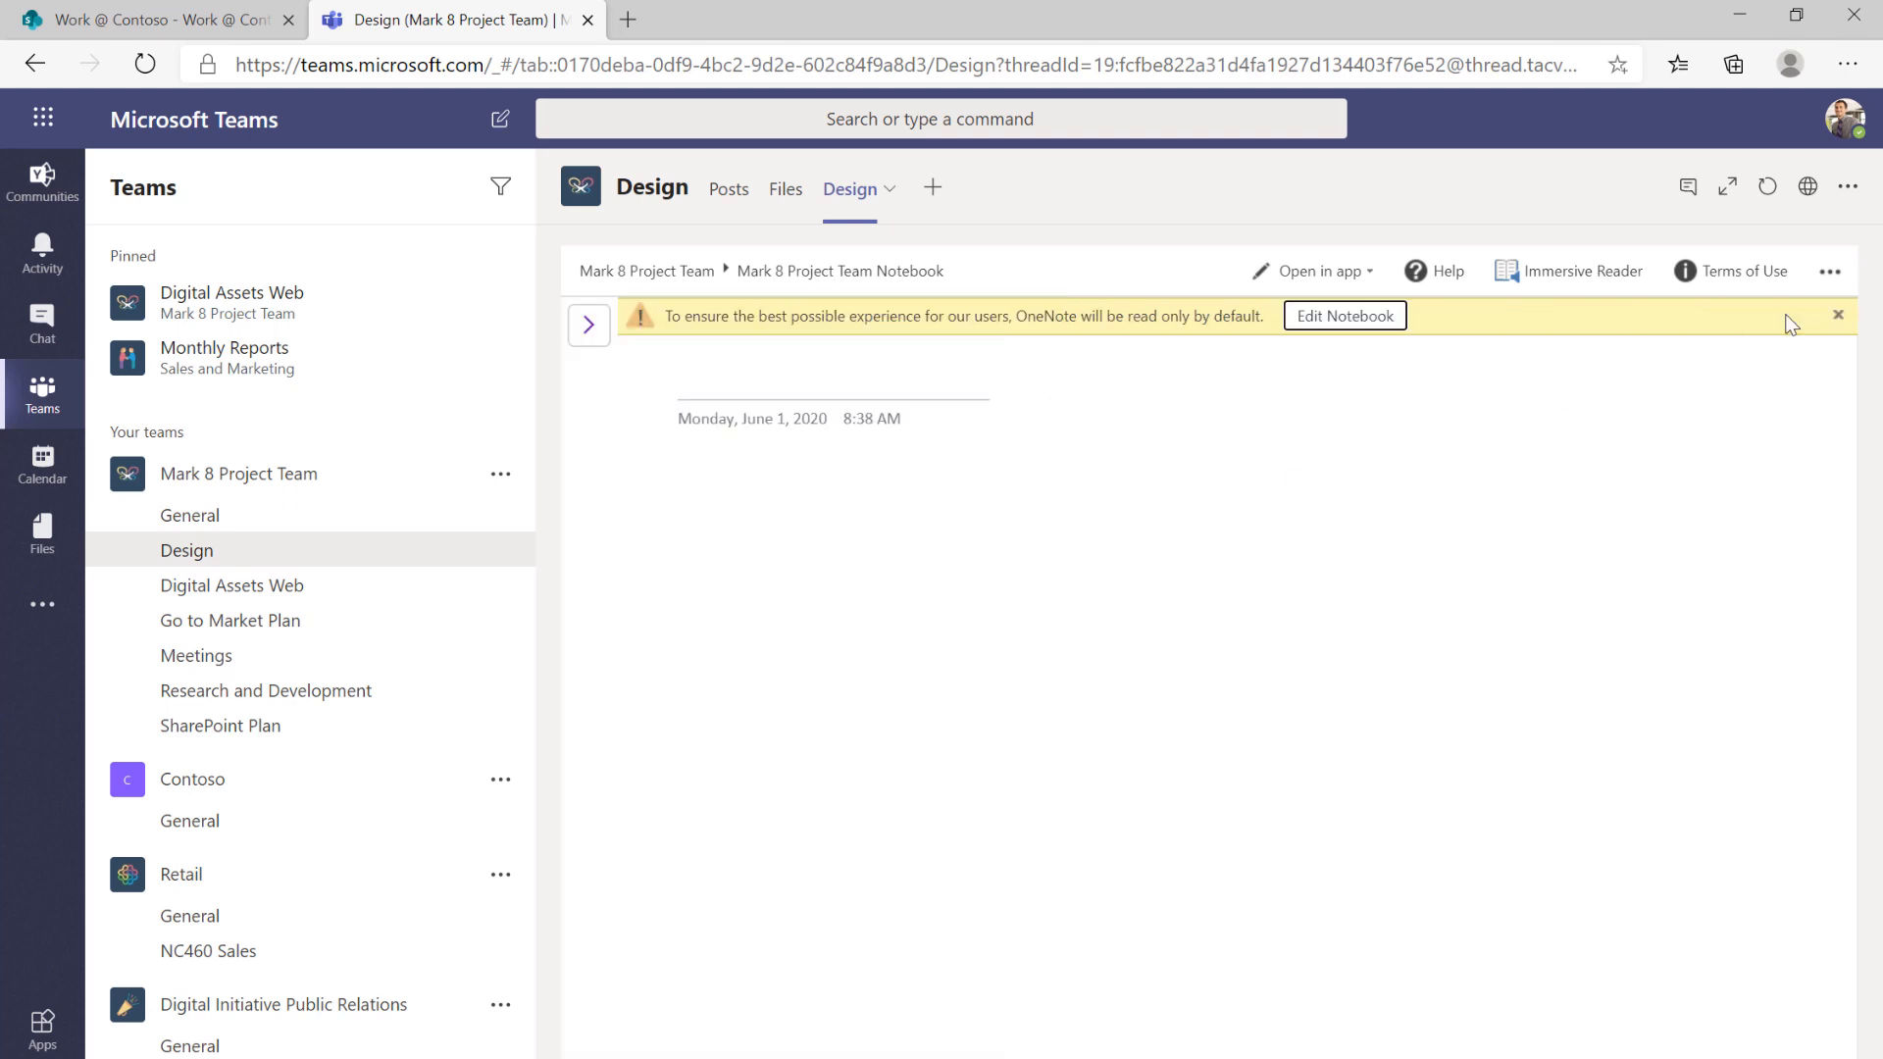
pyautogui.click(1358, 323)
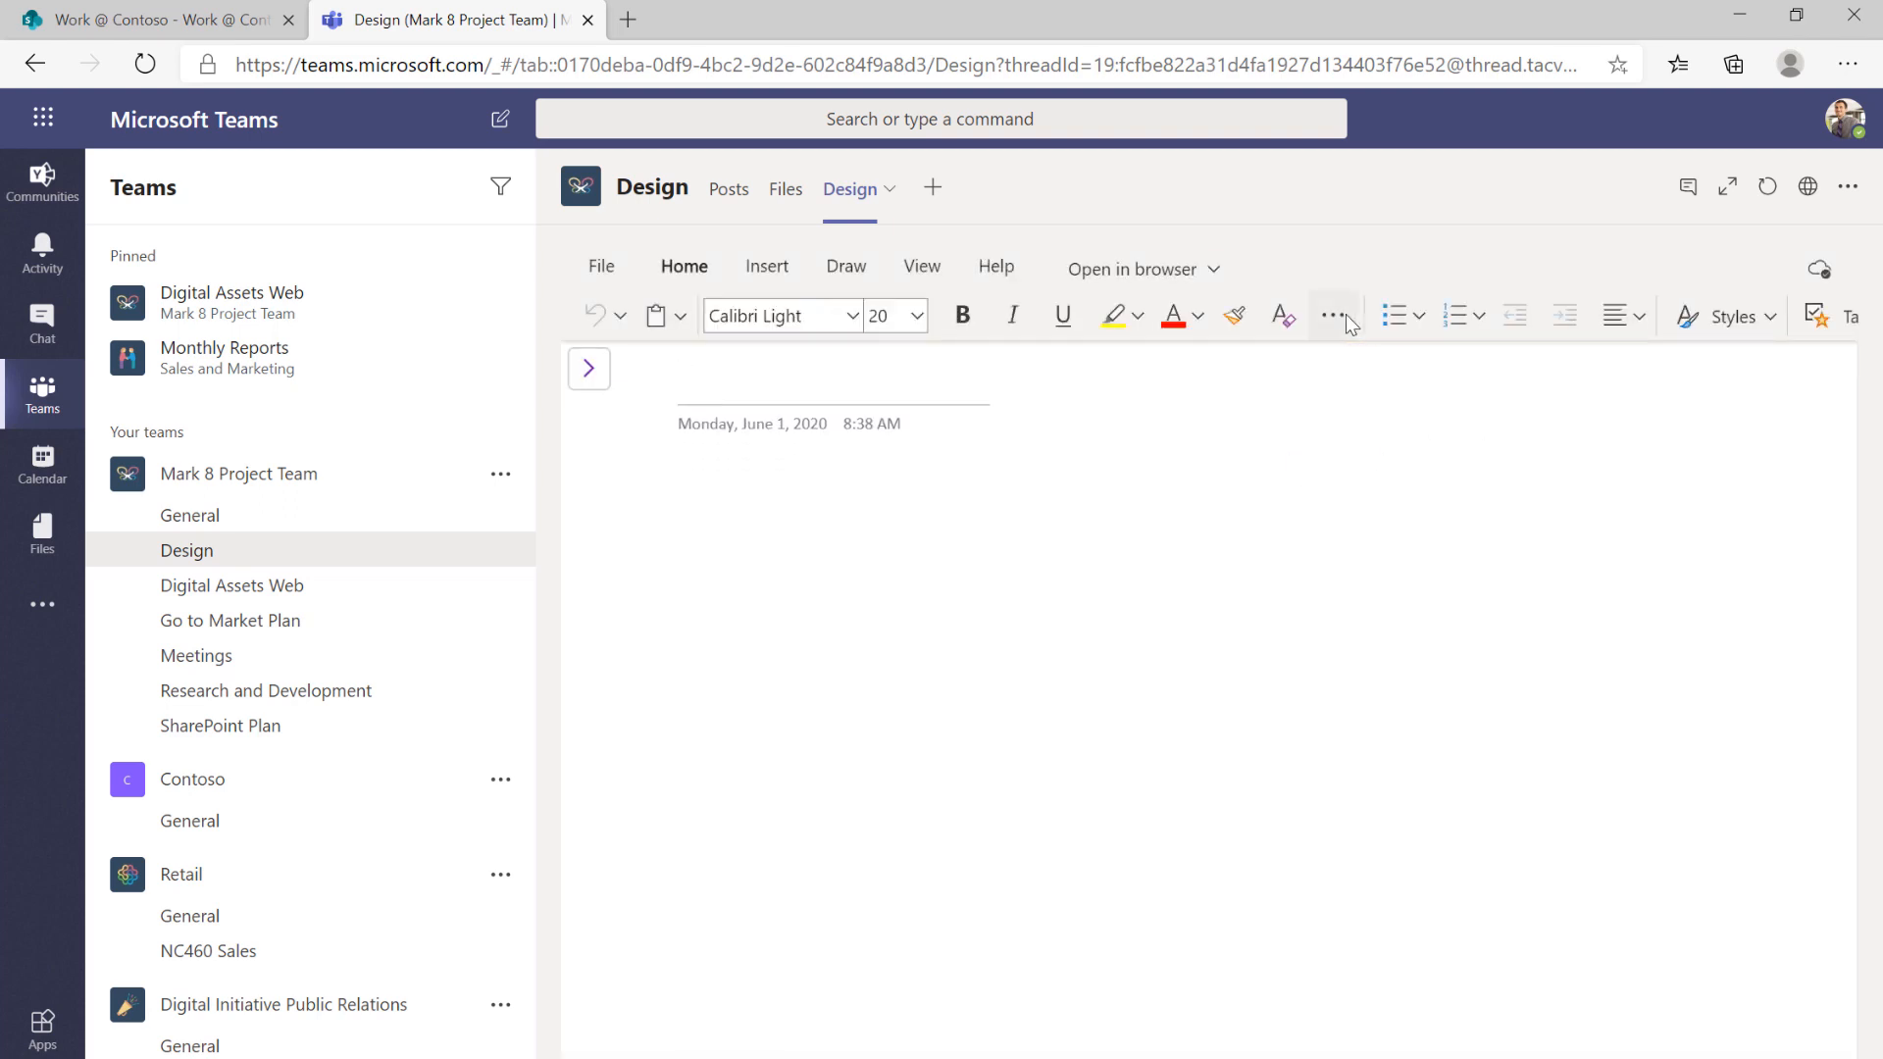
# Open the General channel in SharePoint, open the team site's notebook from there, and dismiss the What's New notice.
pyautogui.click(501, 476)
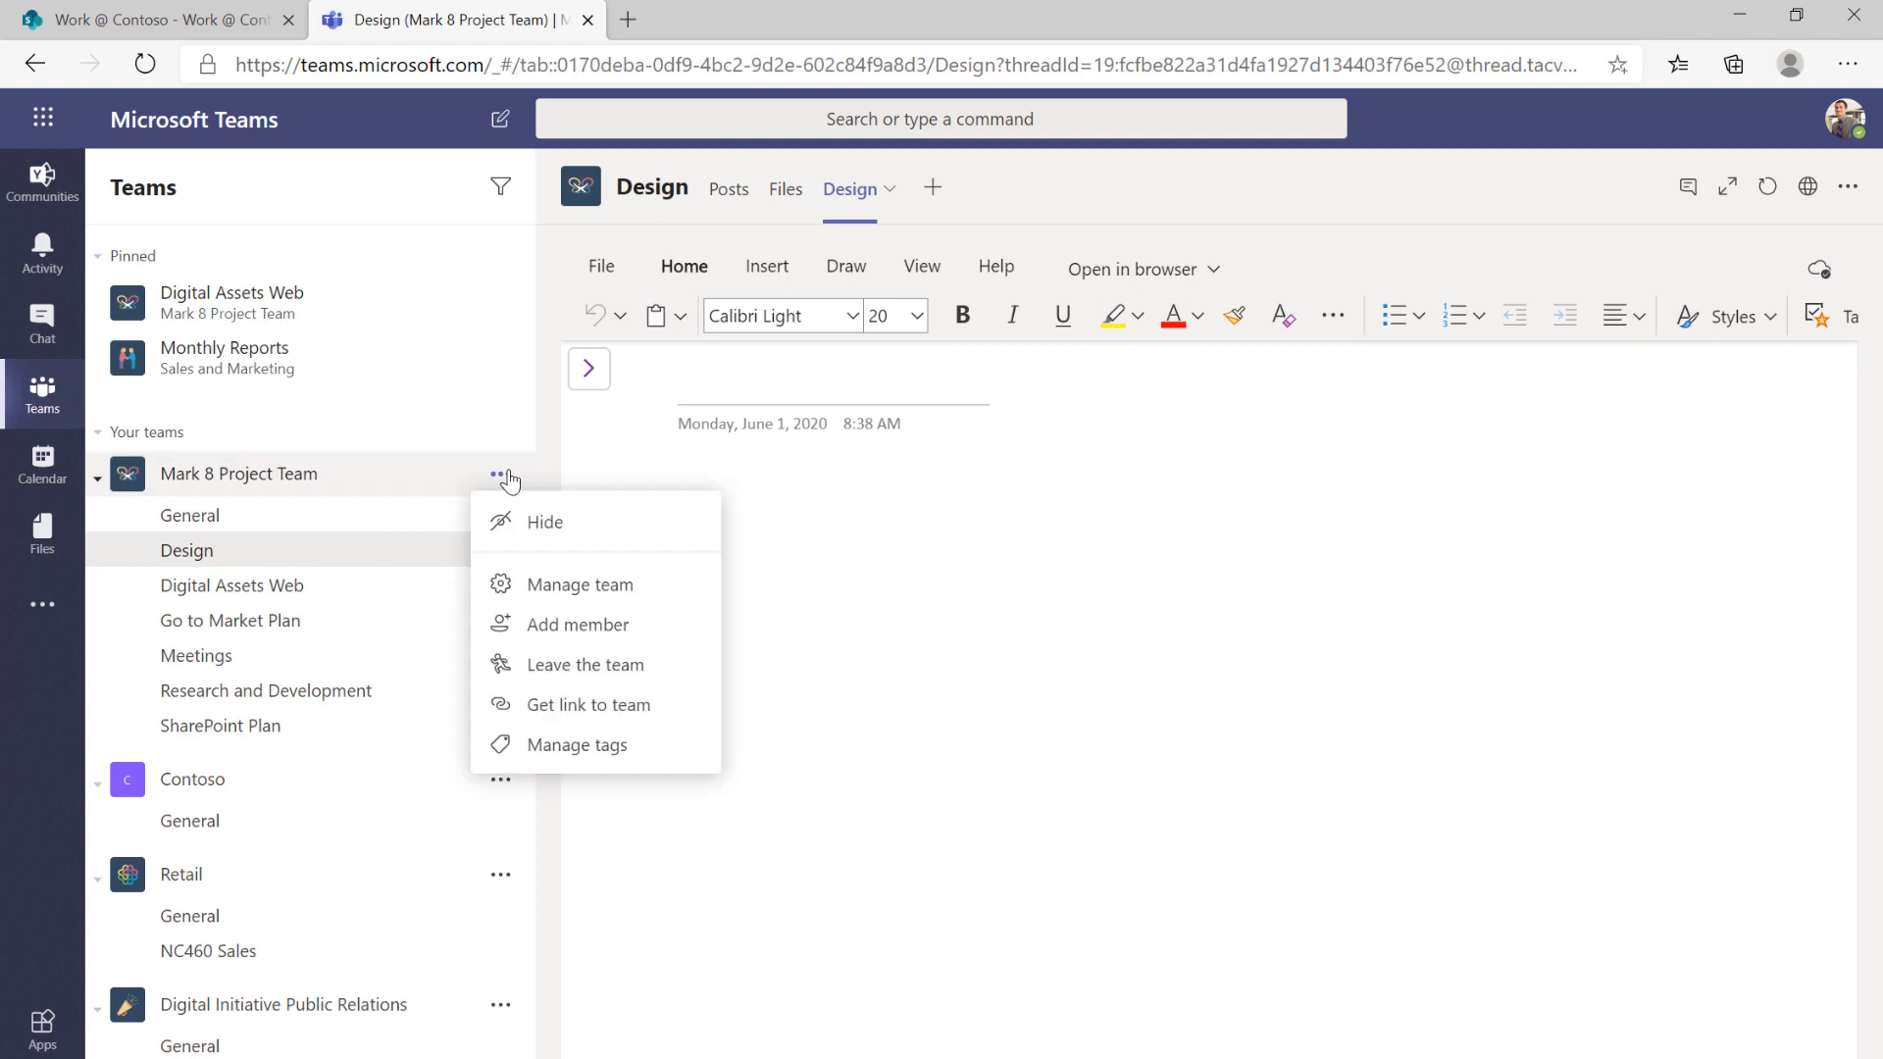
pyautogui.click(346, 528)
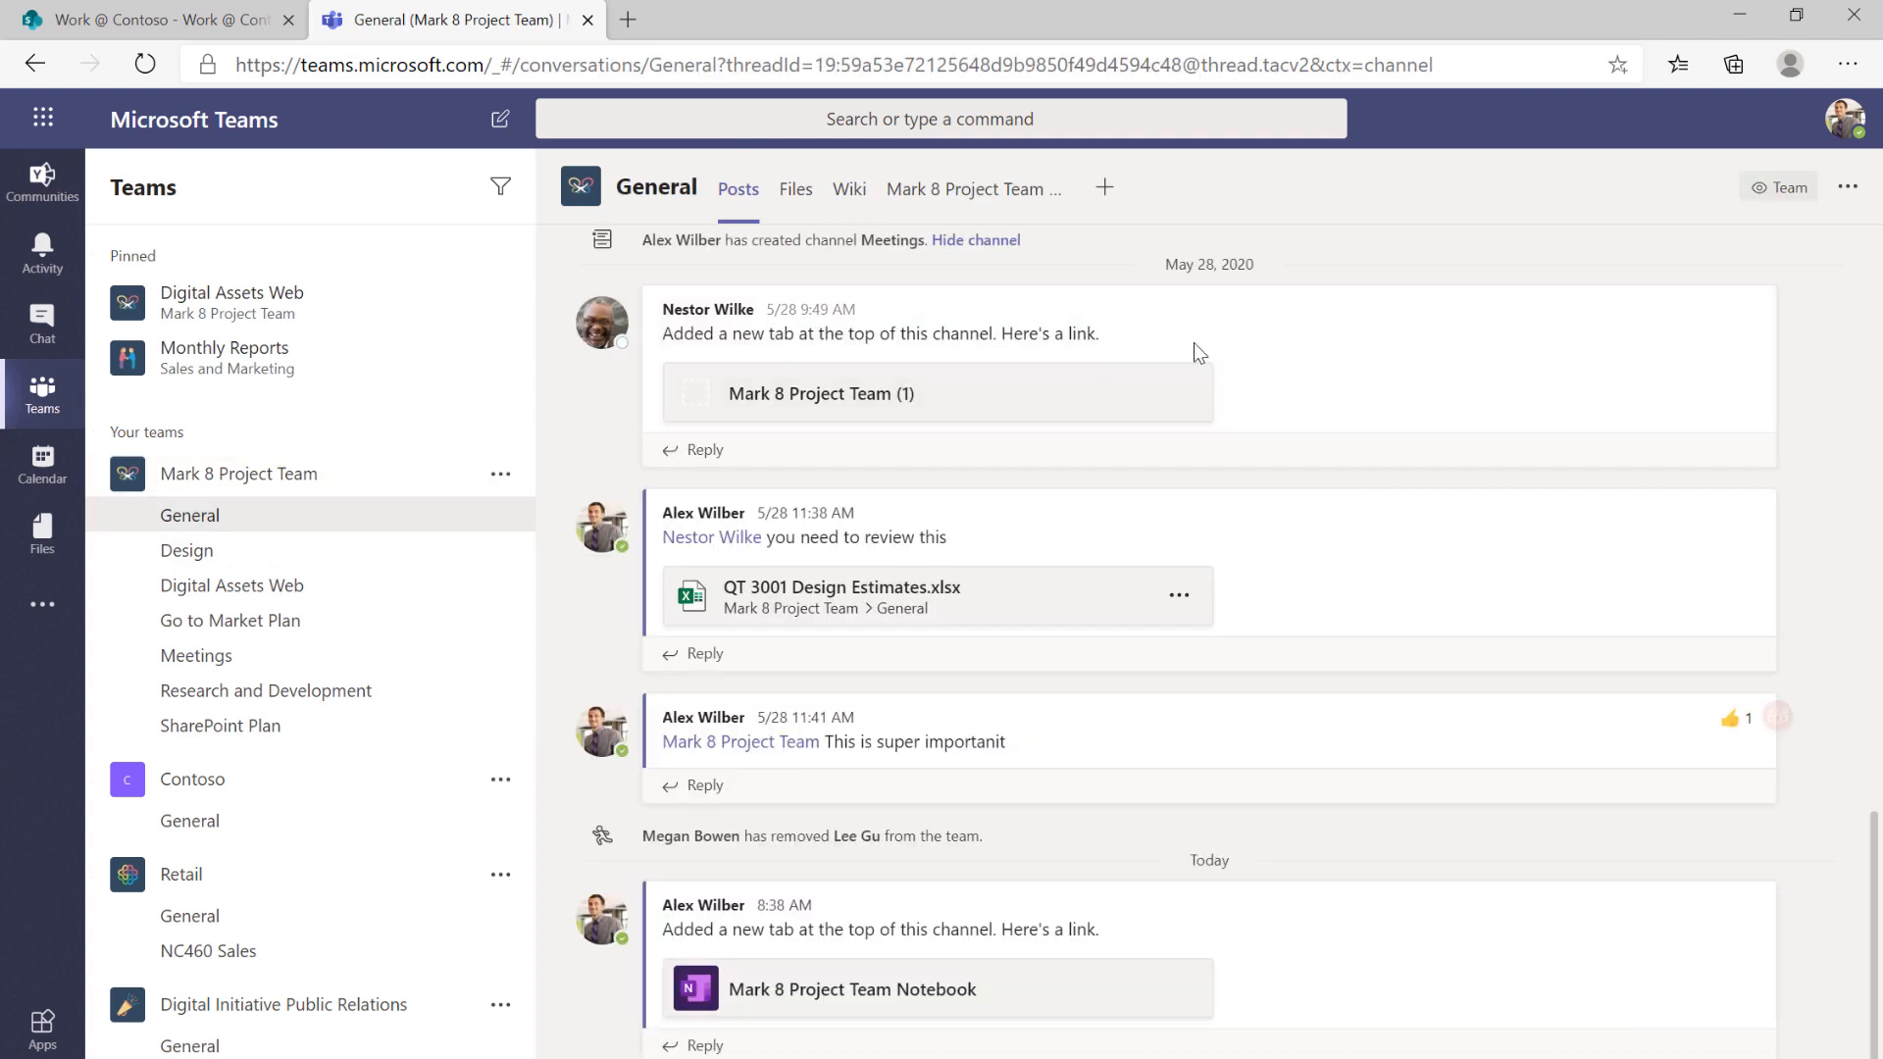
pyautogui.click(1846, 191)
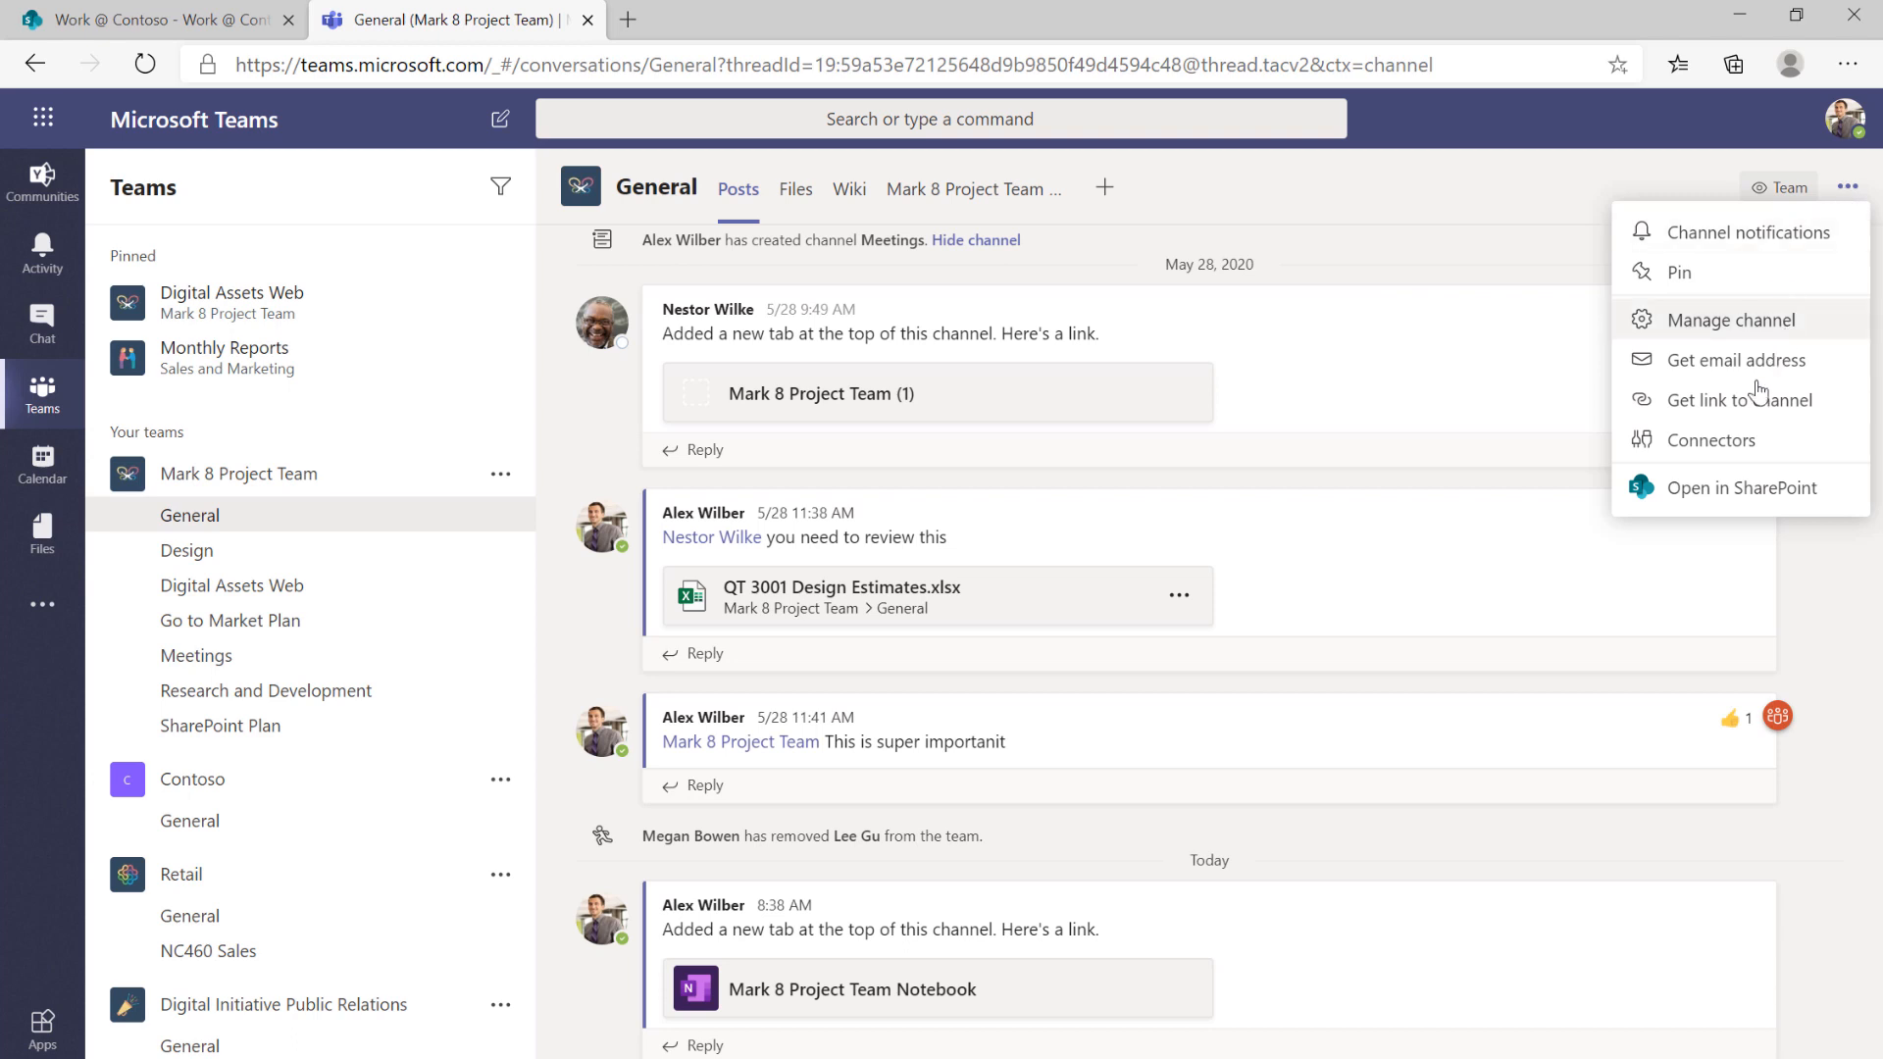
pyautogui.click(1716, 494)
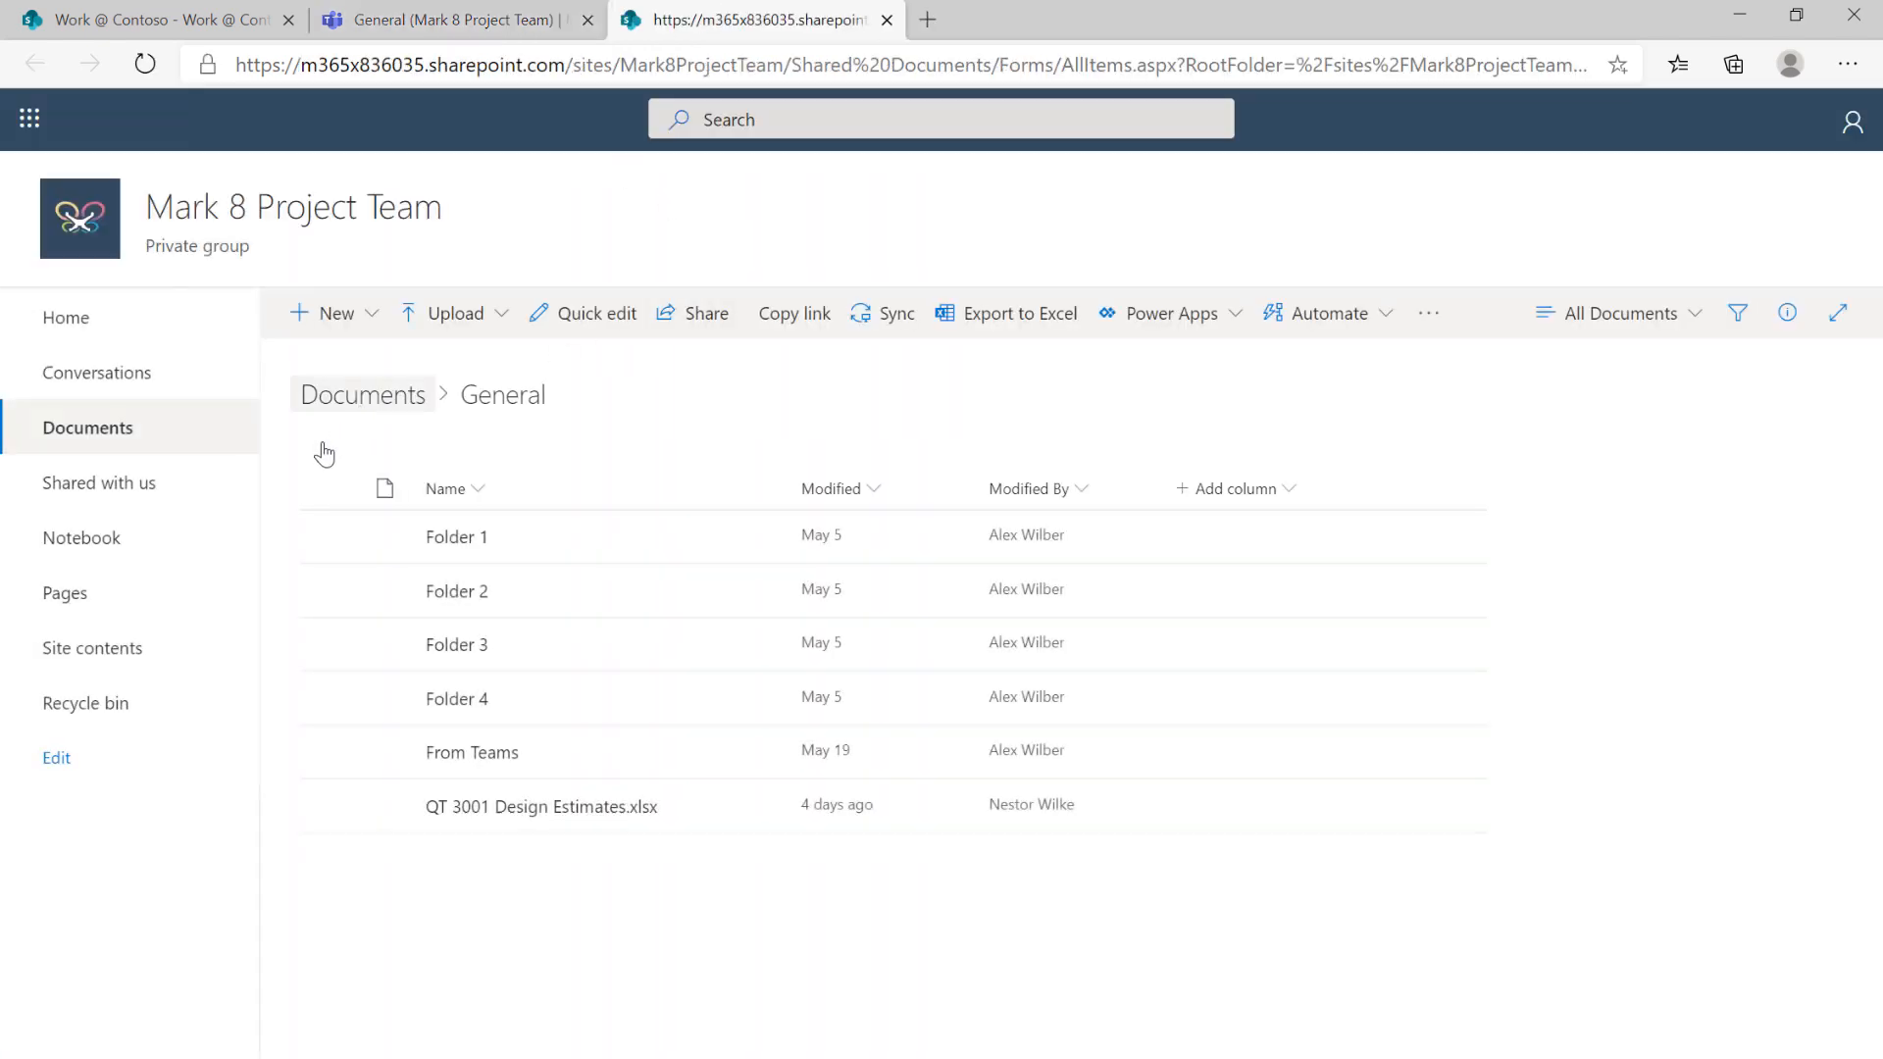
pyautogui.click(81, 541)
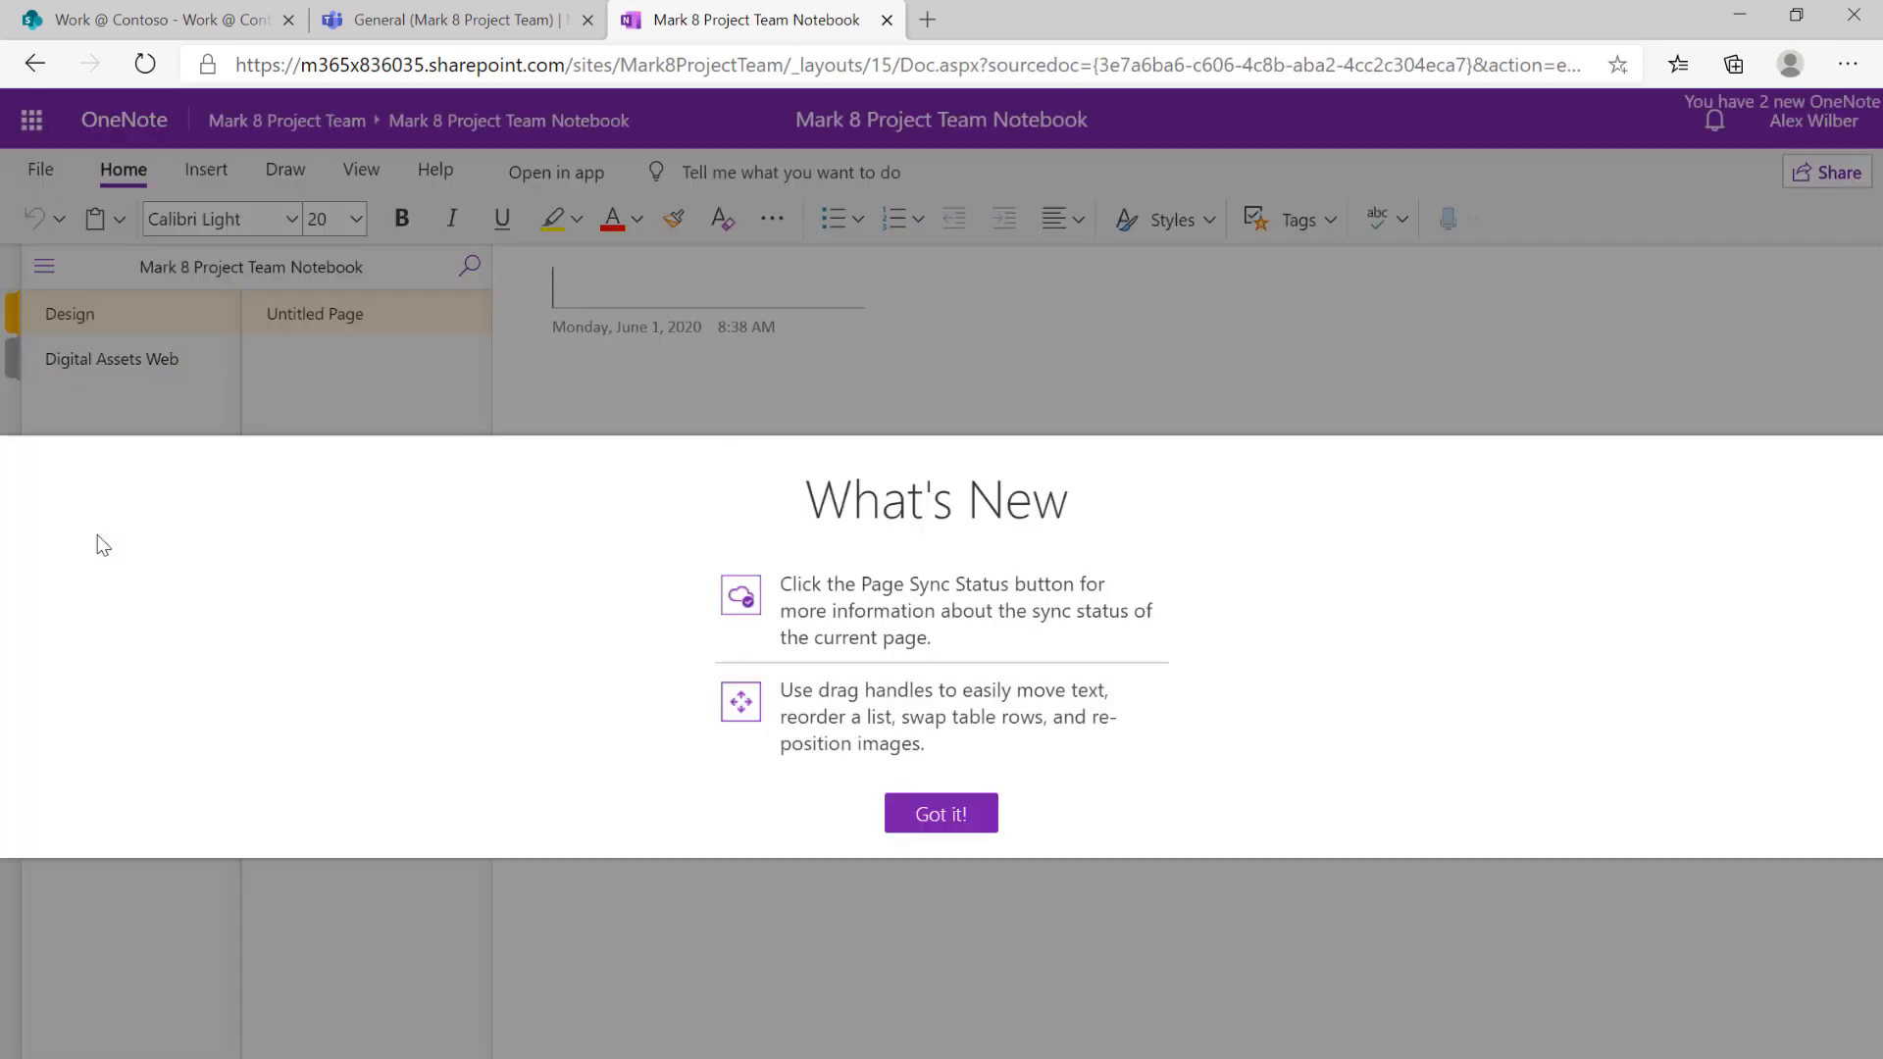
pyautogui.click(935, 824)
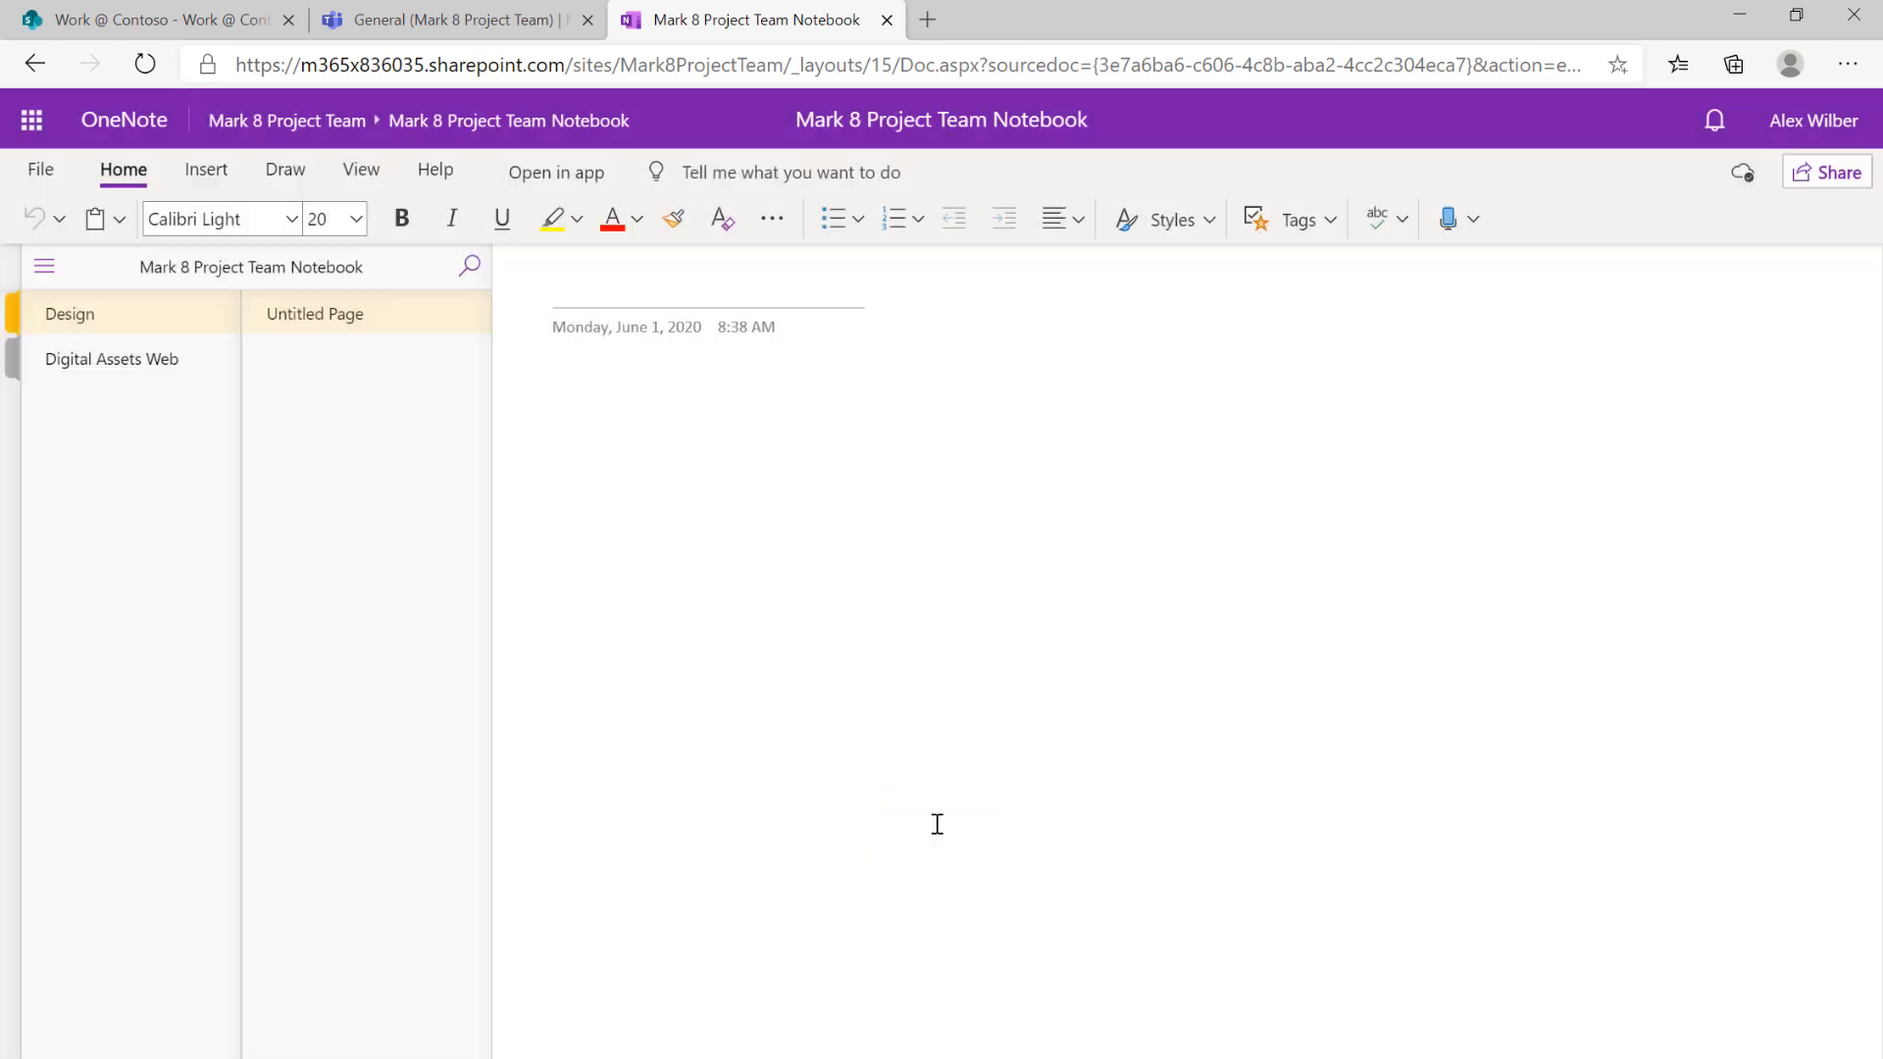